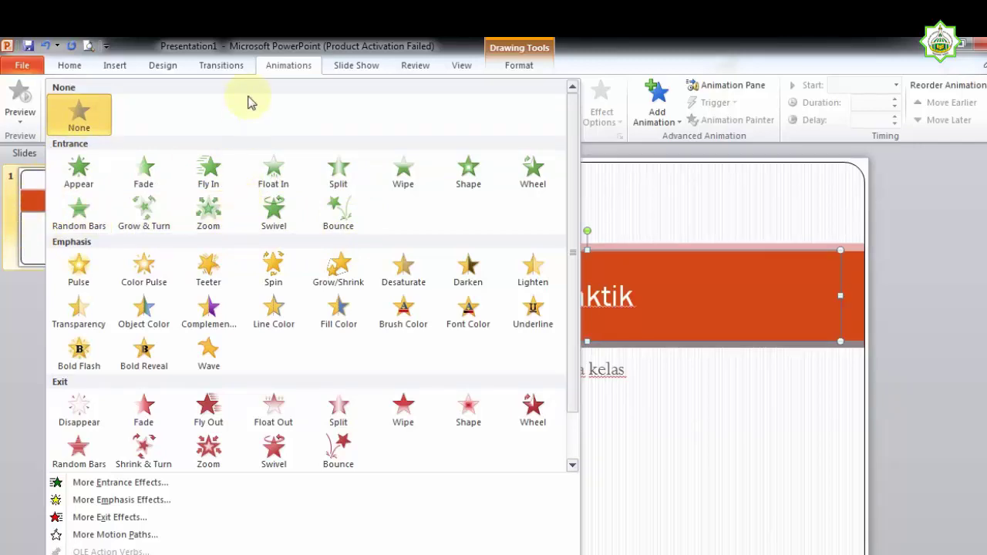
Step: Apply the Fly In entrance effect to the Praktik title, show the Animation Pane and play the effect
left_click(220, 179)
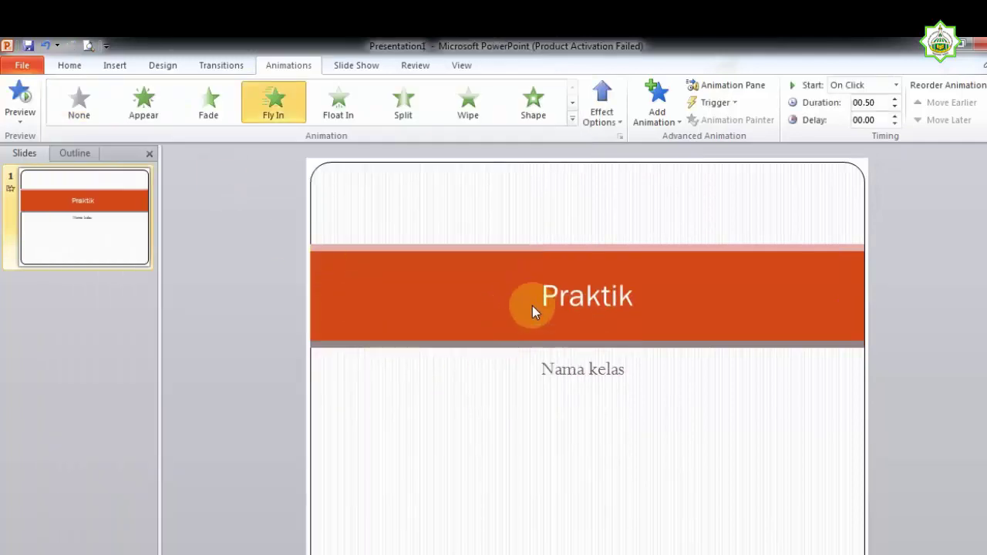
left_click(588, 313)
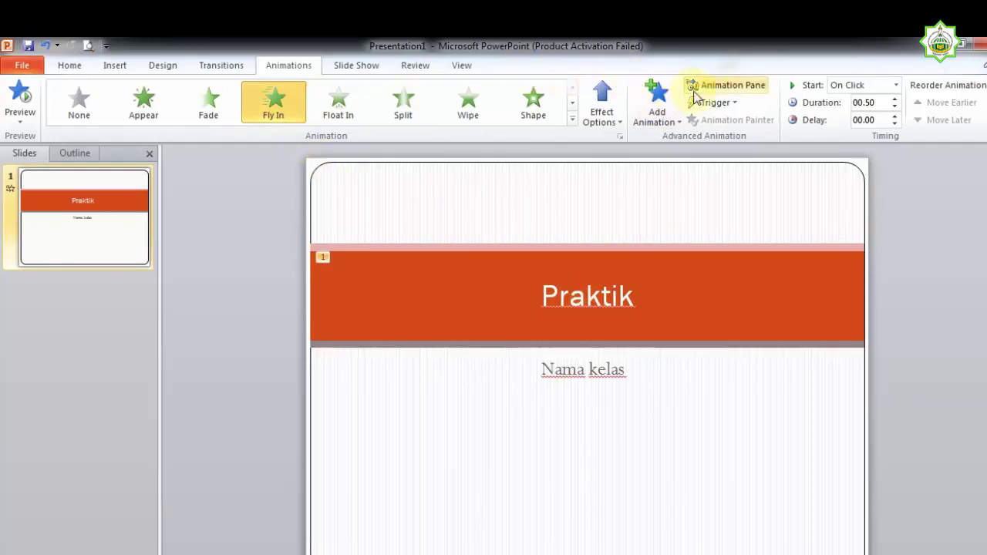
left_click(717, 86)
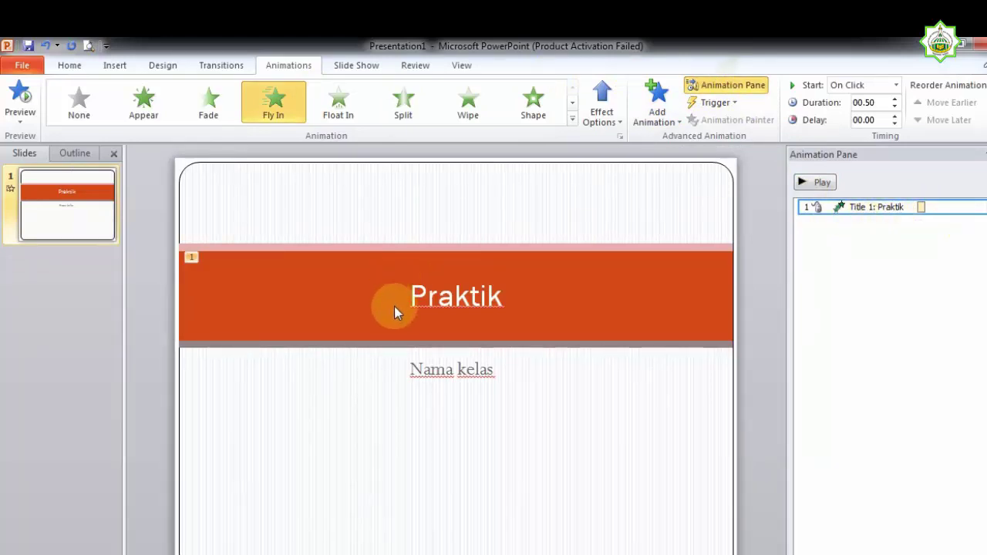
left_click(819, 185)
Step: Apply the Spin emphasis effect to the Nama kelas subtitle
left_click(470, 374)
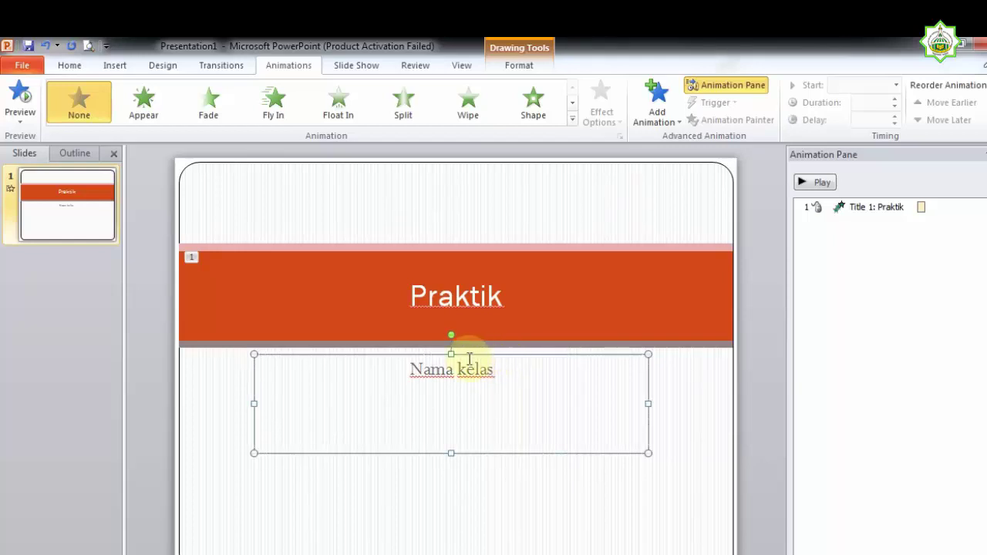
left_click(572, 122)
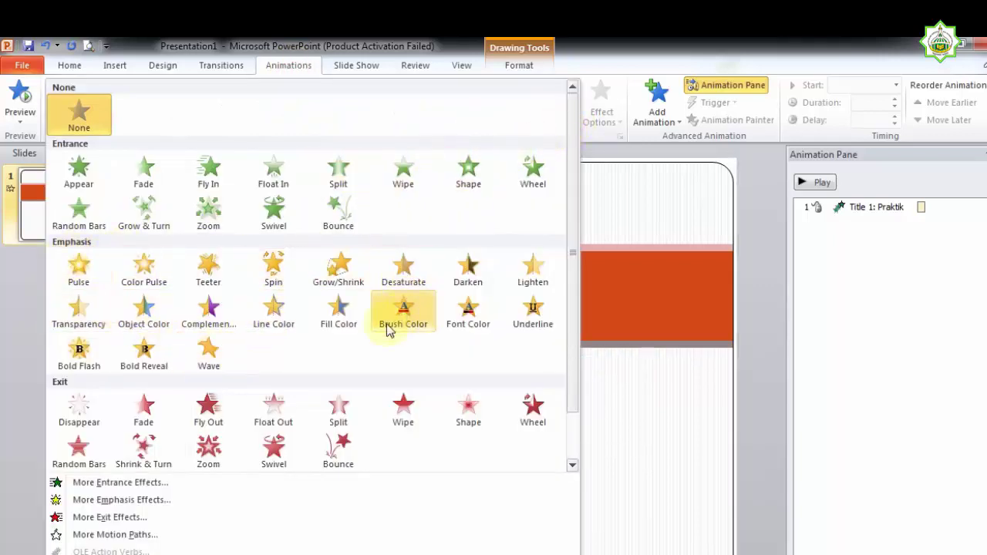
left_click(274, 270)
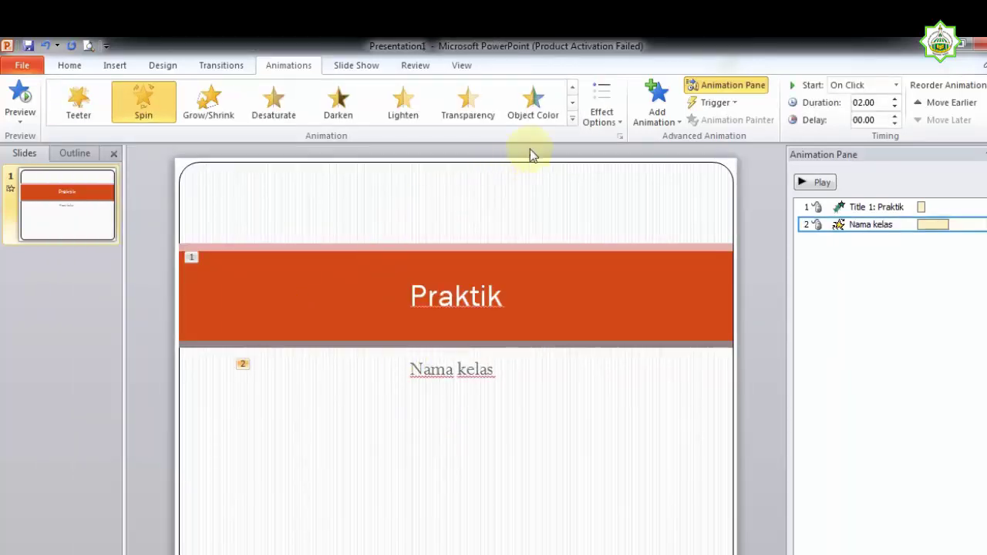
left_click(573, 122)
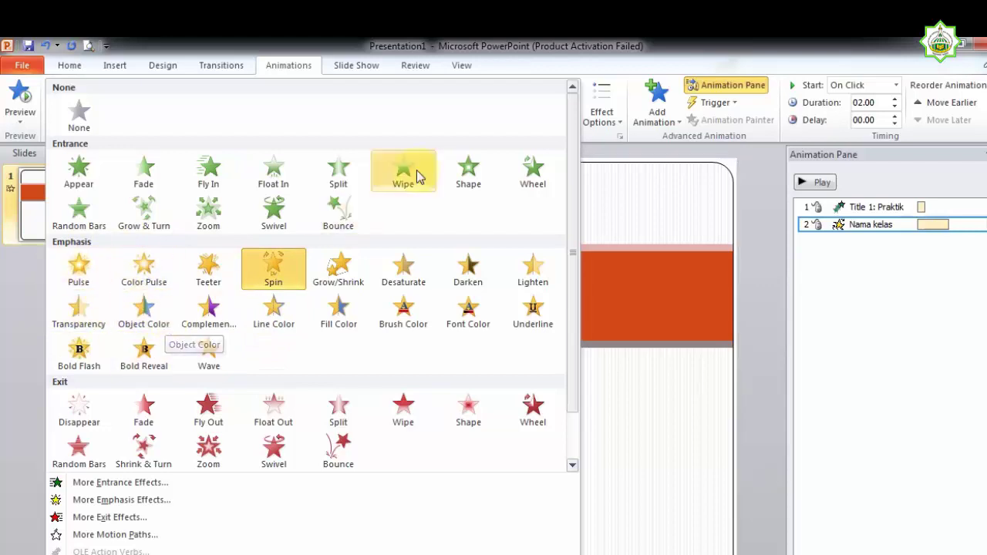
left_click(617, 198)
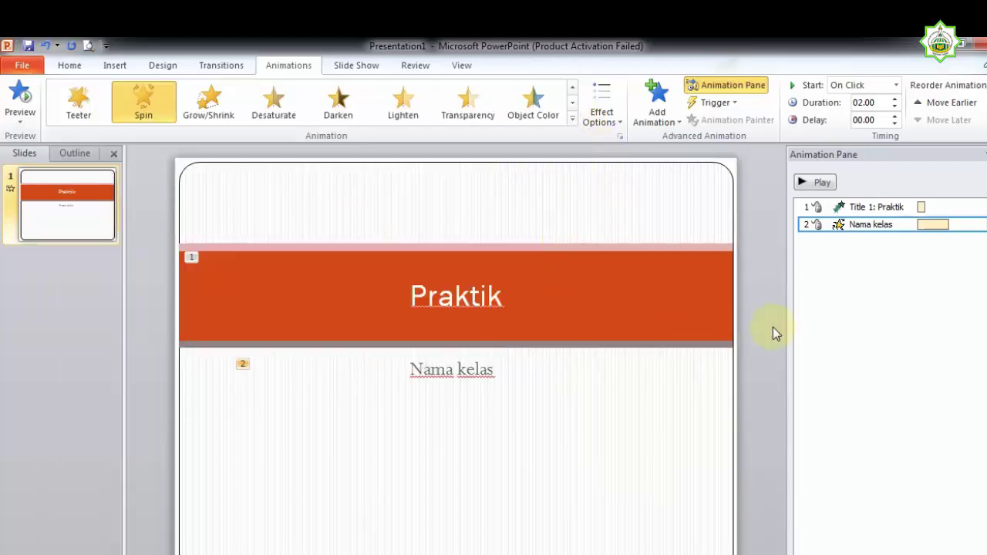
Step: Play the slide's animations and inspect the title and subtitle entries in the animation order
left_click(819, 184)
left_click(806, 185)
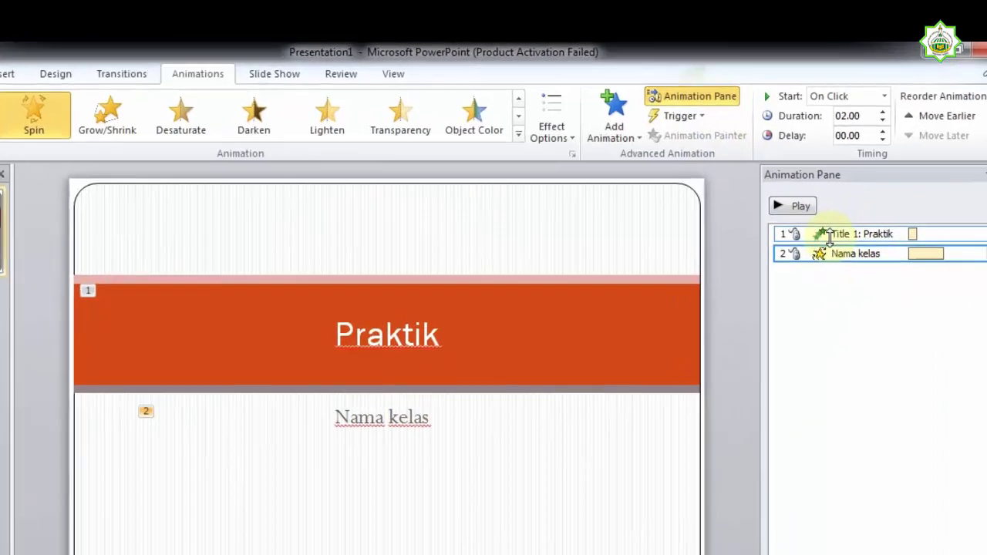
left_click(848, 209)
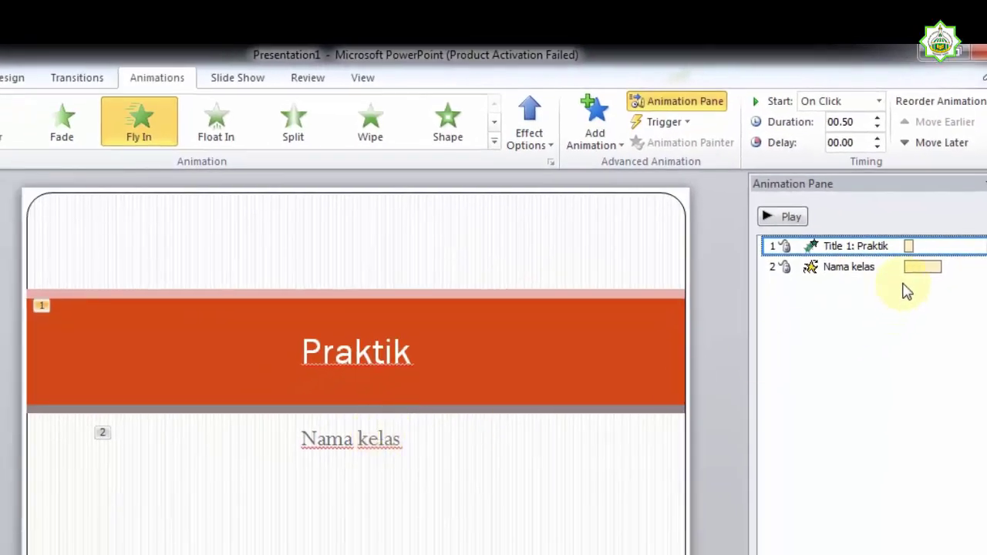
left_click(863, 266)
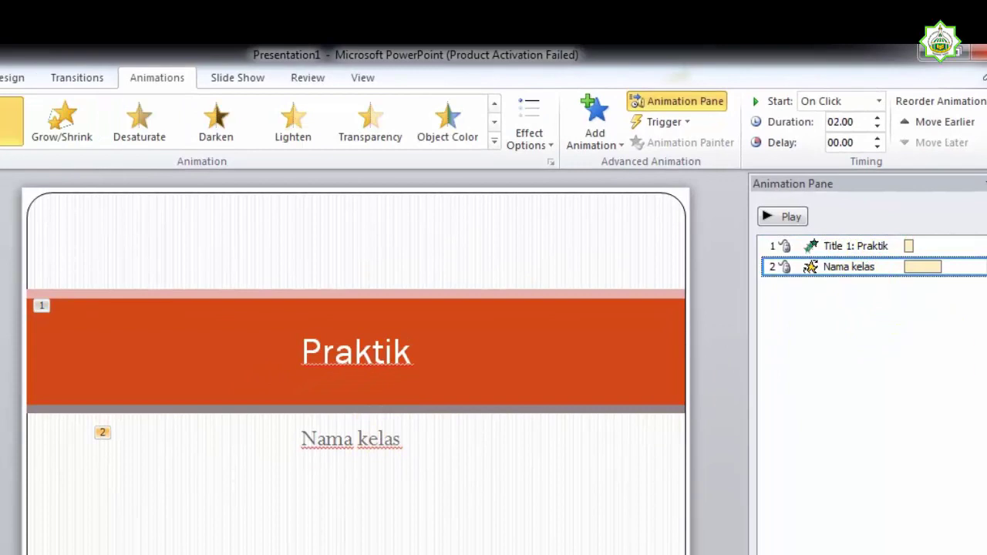
left_click(528, 512)
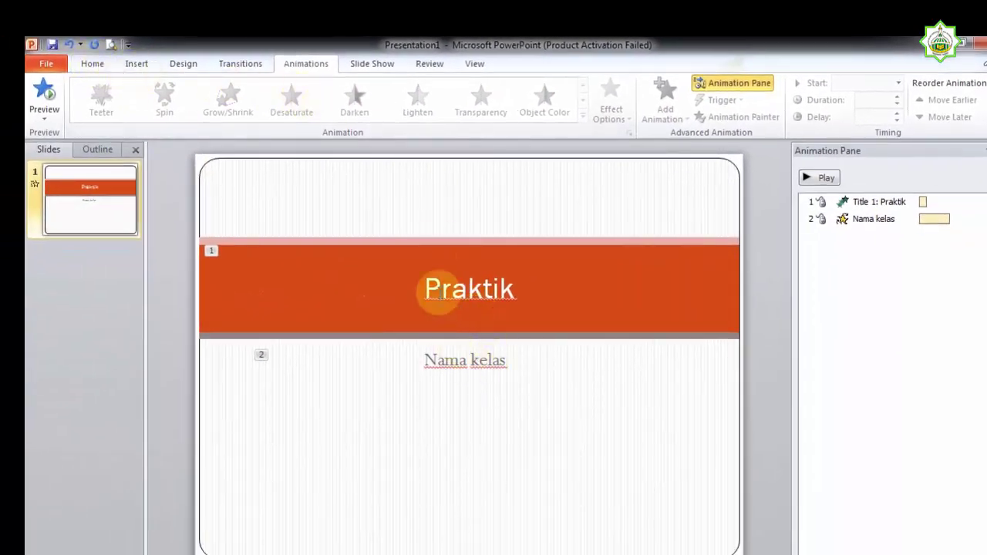
Step: Add a Fly Out exit effect to the Praktik title in addition to its entrance effect
left_click(441, 287)
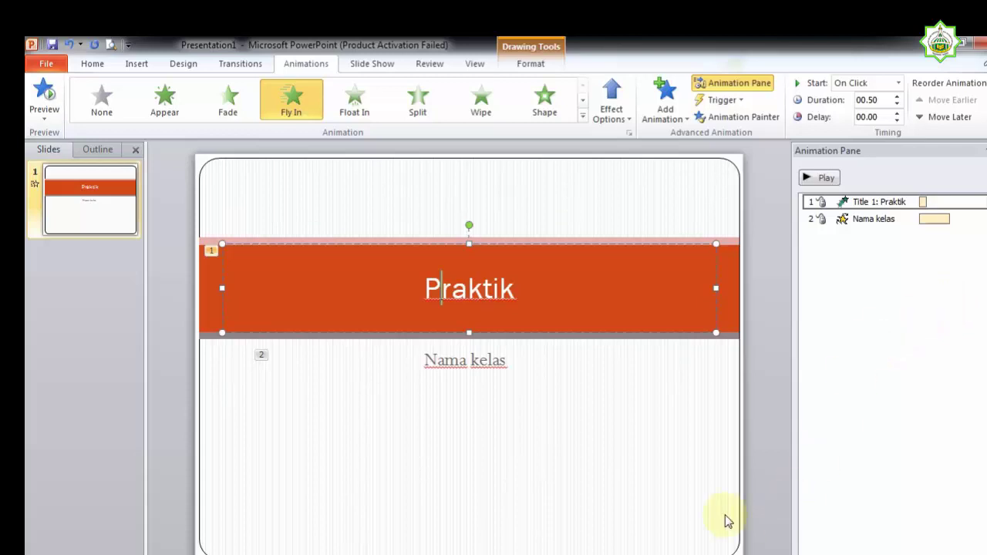
left_click(627, 485)
left_click(502, 286)
left_click(560, 244)
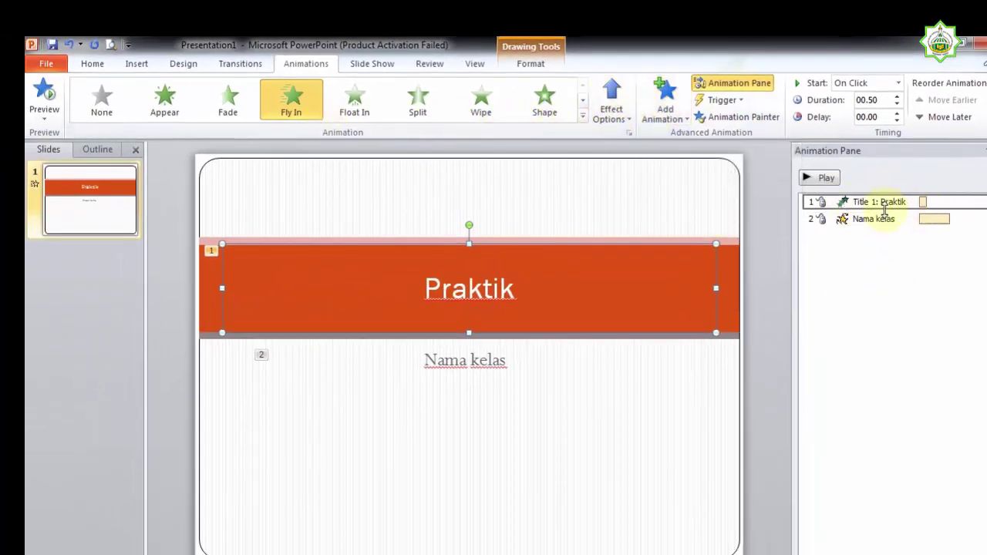
left_click(667, 114)
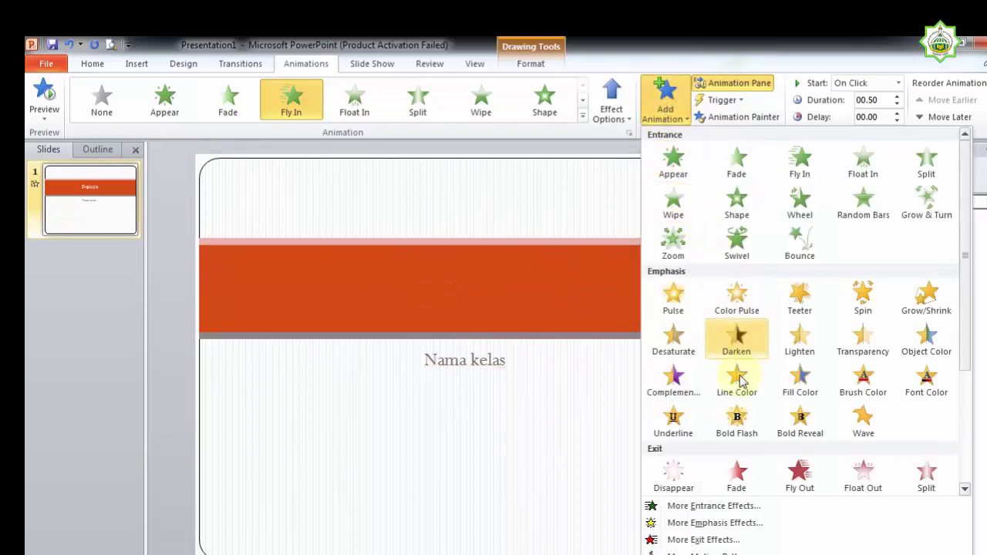
left_click(802, 480)
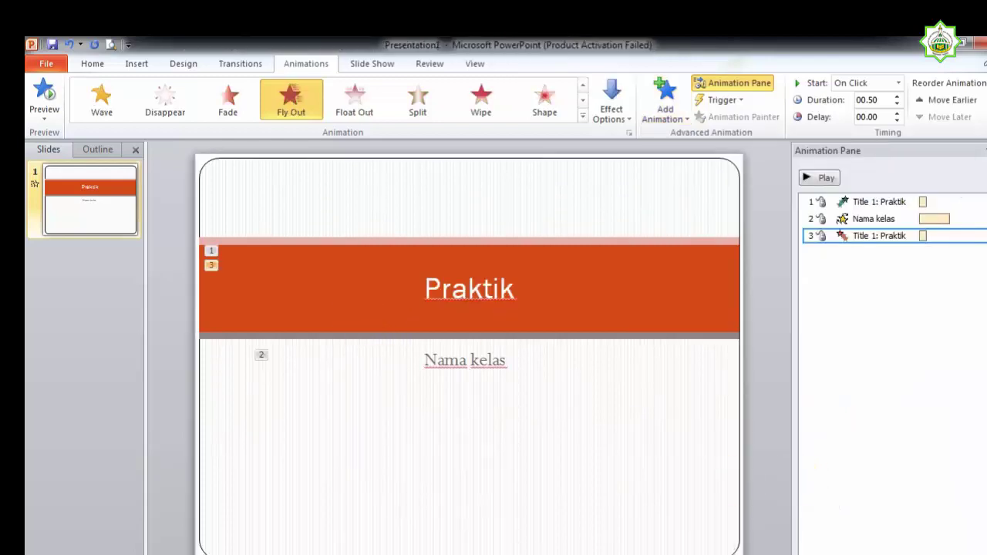
Step: Review the available animation effects and examine each entry in the animation order, from title entrance to title exit
left_click(584, 116)
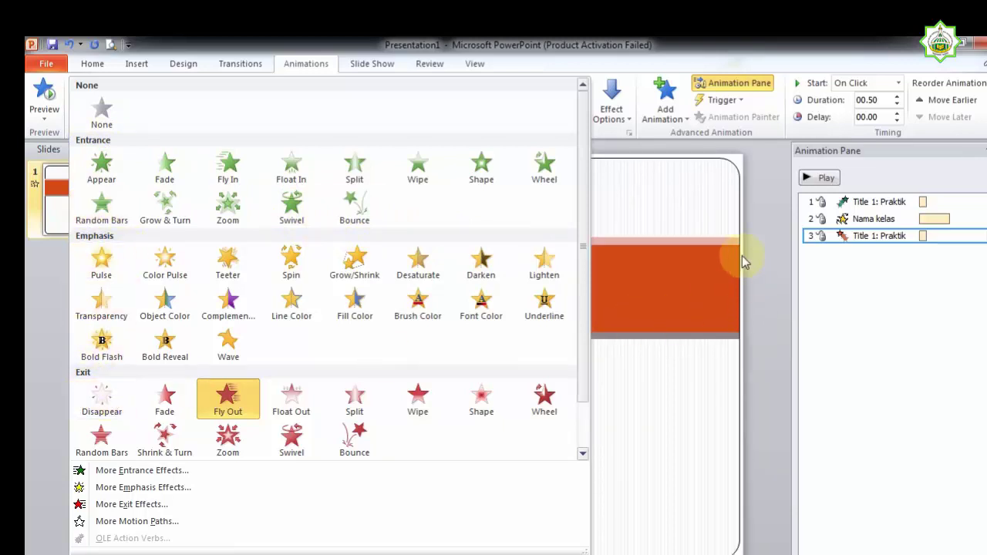
left_click(629, 183)
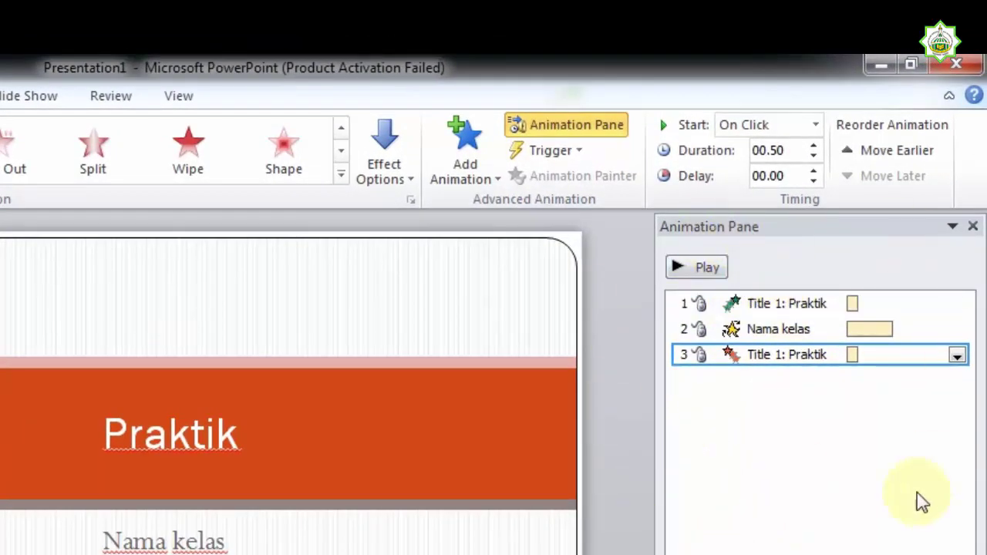
left_click(786, 304)
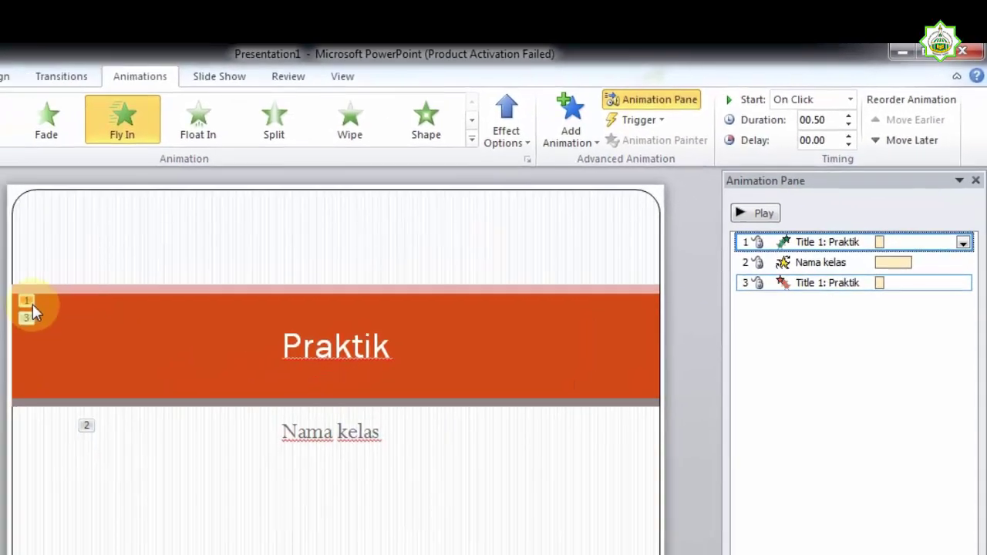
left_click(852, 264)
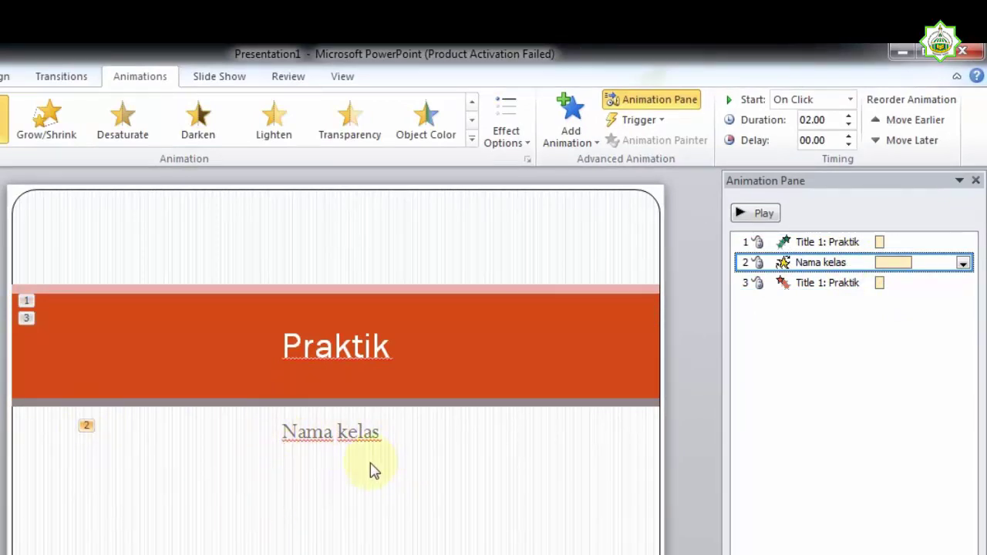
left_click(805, 283)
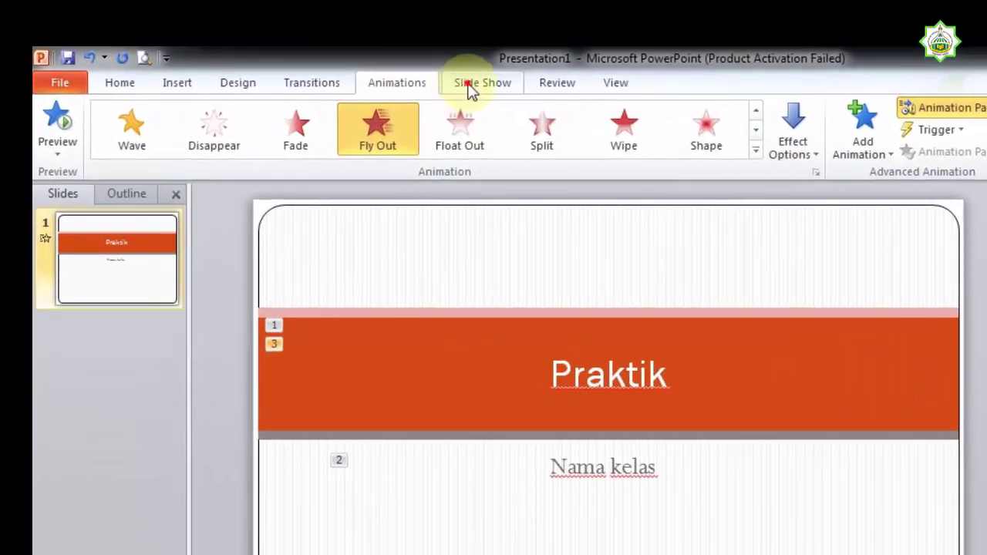
Step: Run the slide show from the beginning and advance it to play the title's entrance animation
left_click(469, 85)
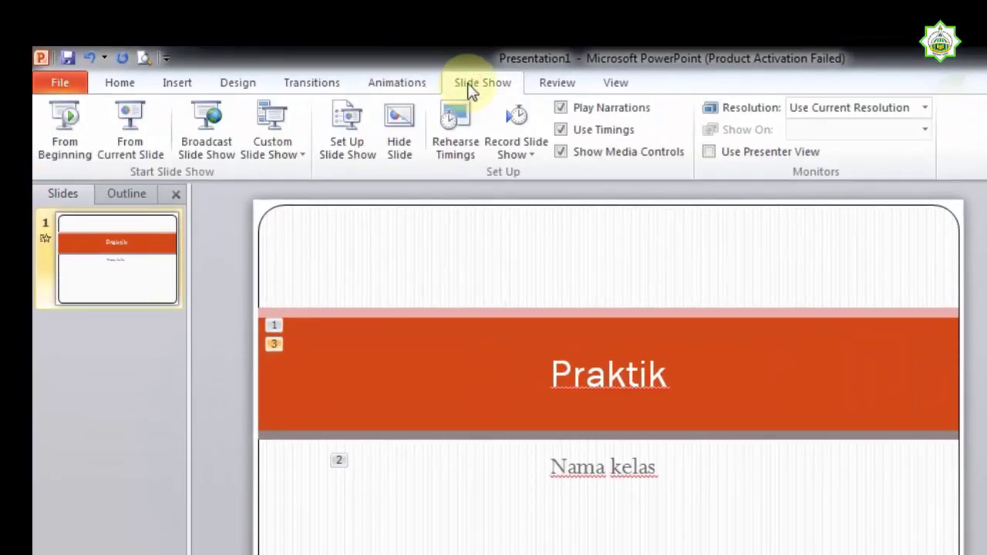
left_click(66, 131)
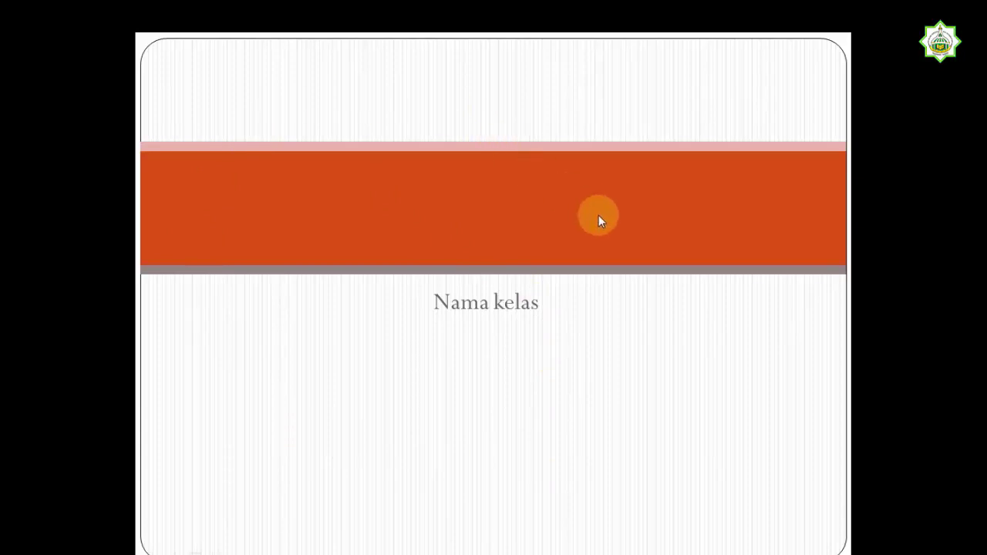
left_click(701, 230)
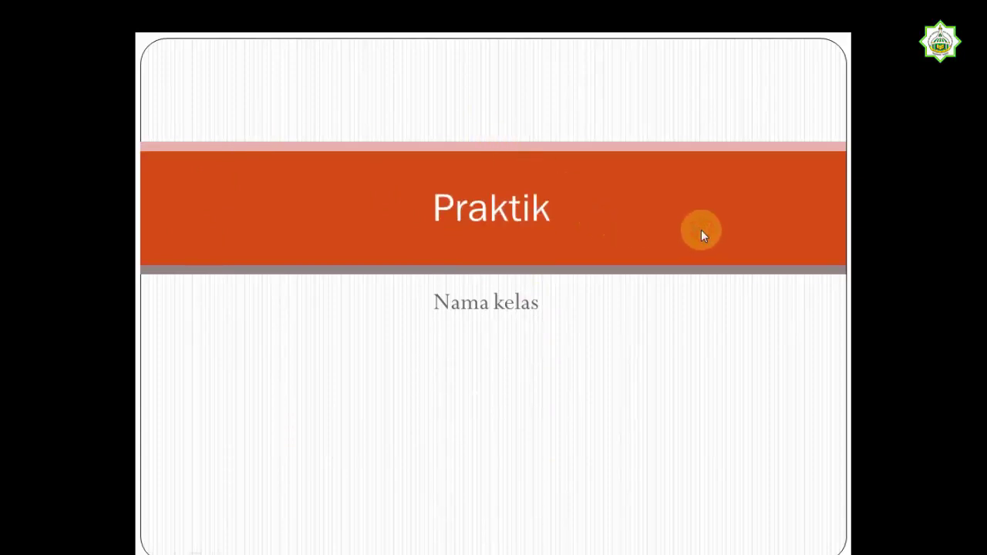
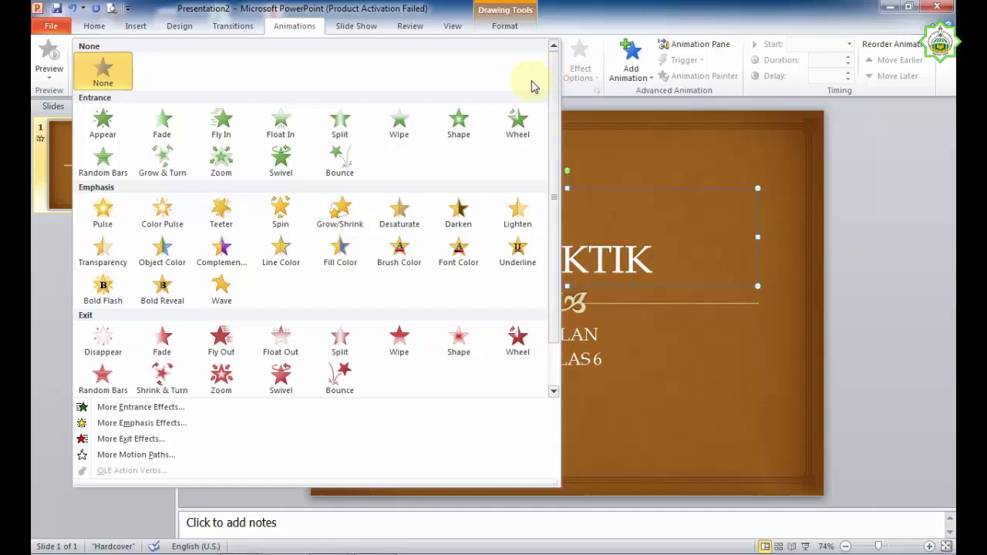
Step: Apply the Bounce entrance effect to the PRAKTIK title and the Grow/Shrink emphasis effect to the two-line subtitle
left_click(339, 160)
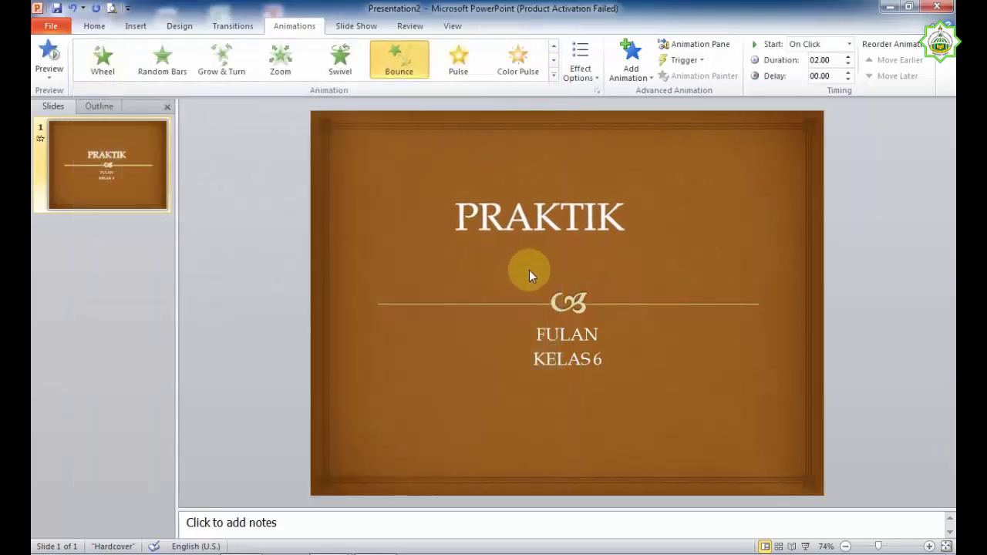
left_click(563, 344)
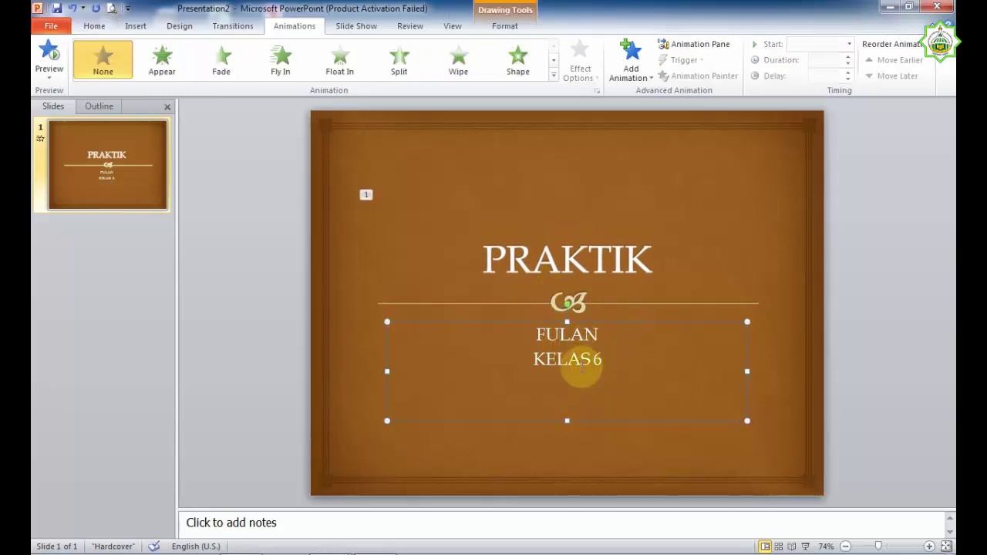
left_click(553, 74)
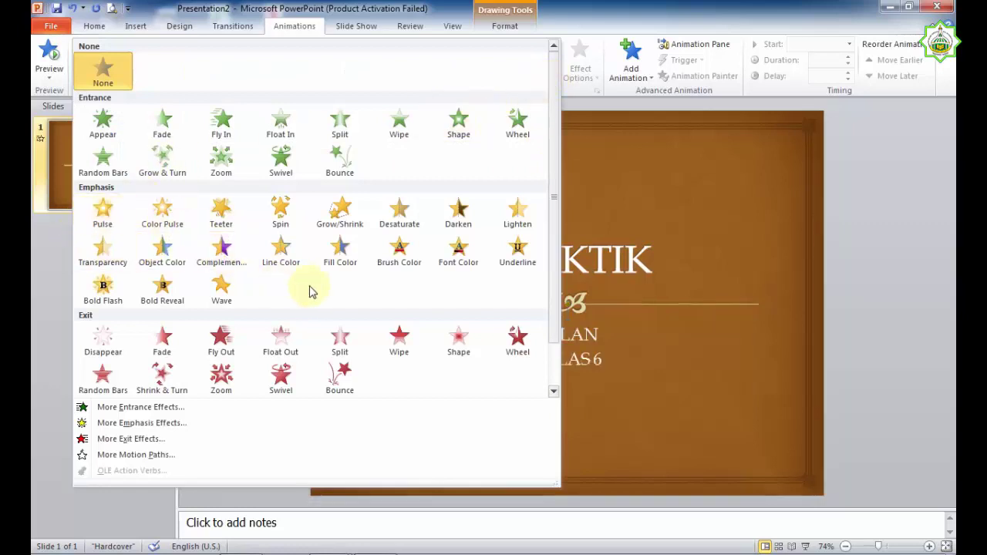
left_click(344, 217)
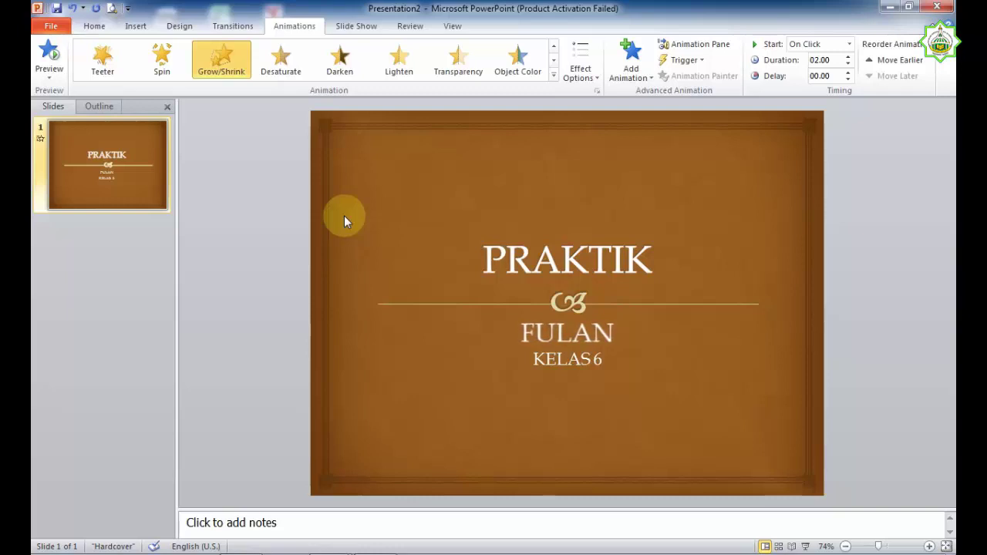
left_click(735, 256)
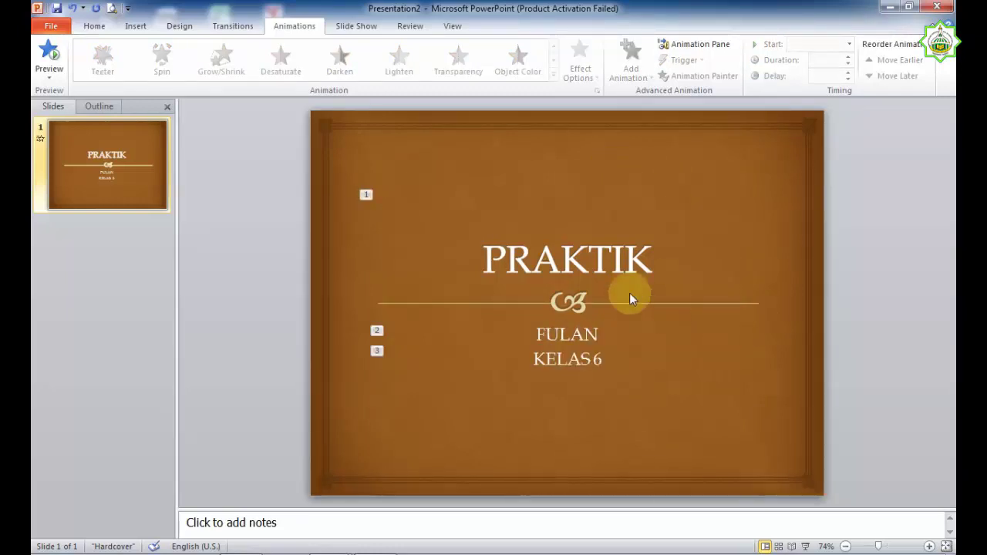
Step: Run the slide show from the current slide, play its animations, and end the show
left_click(803, 544)
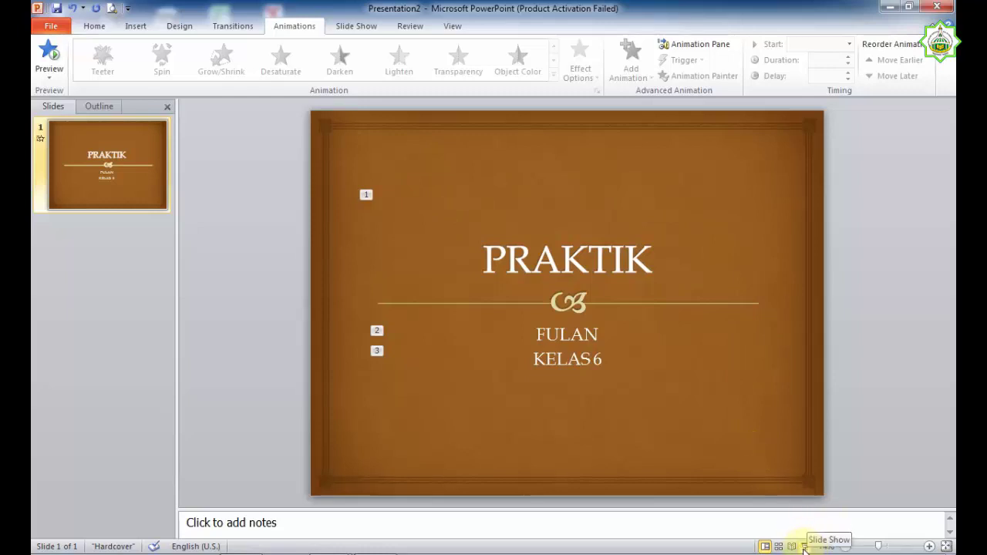
left_click(804, 546)
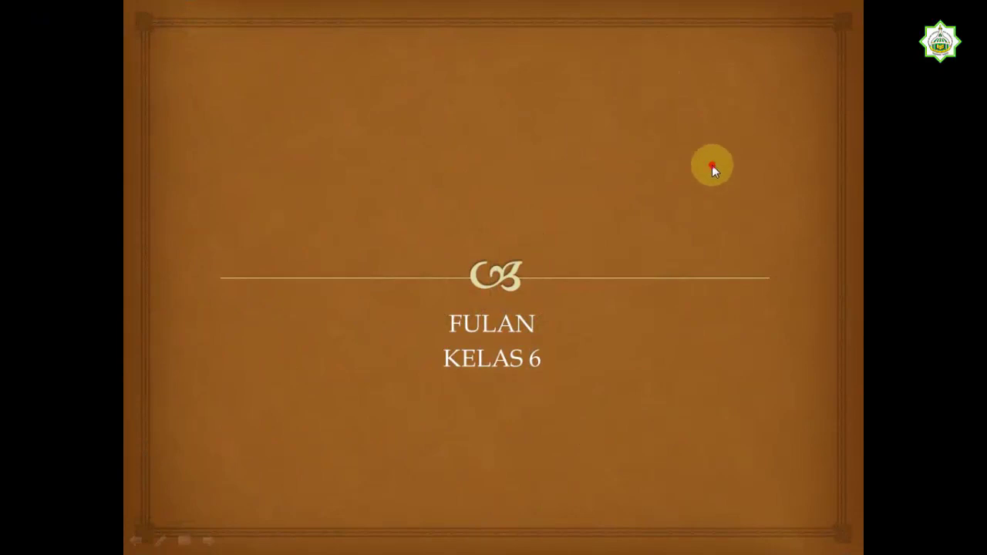
left_click(711, 165)
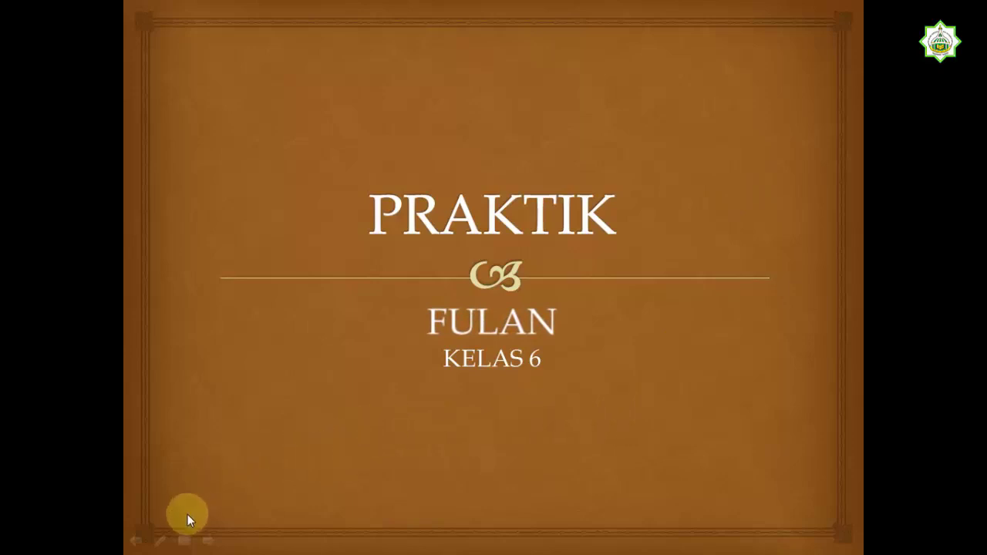
left_click(183, 540)
left_click(219, 520)
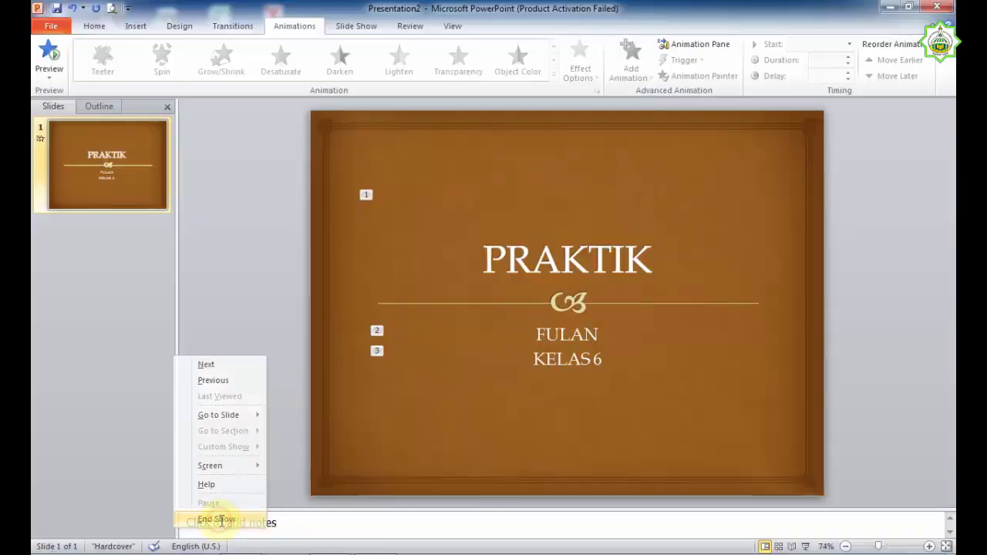
Step: Set the PRAKTIK title's animation to start with previous and the subtitle's animation to start after previous
left_click(688, 44)
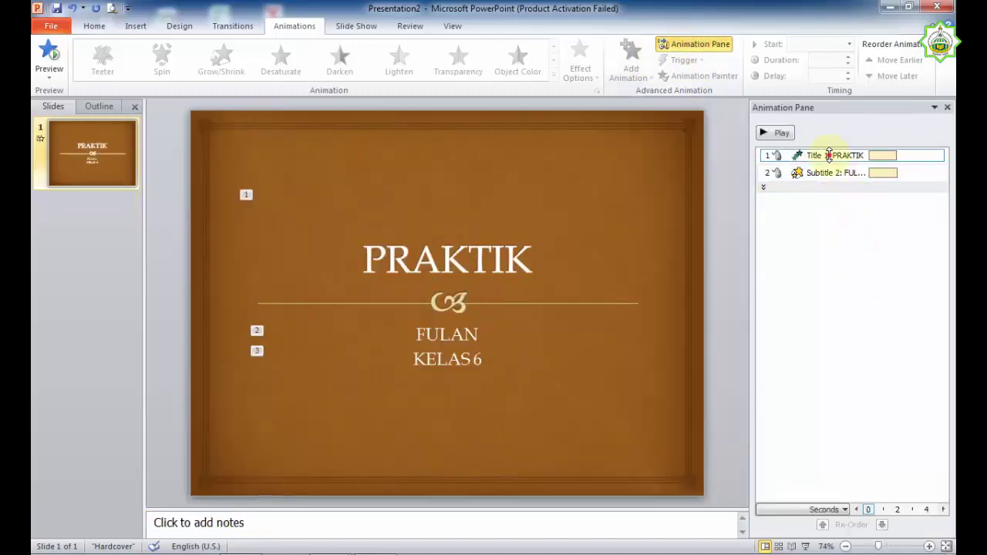
left_click(827, 155)
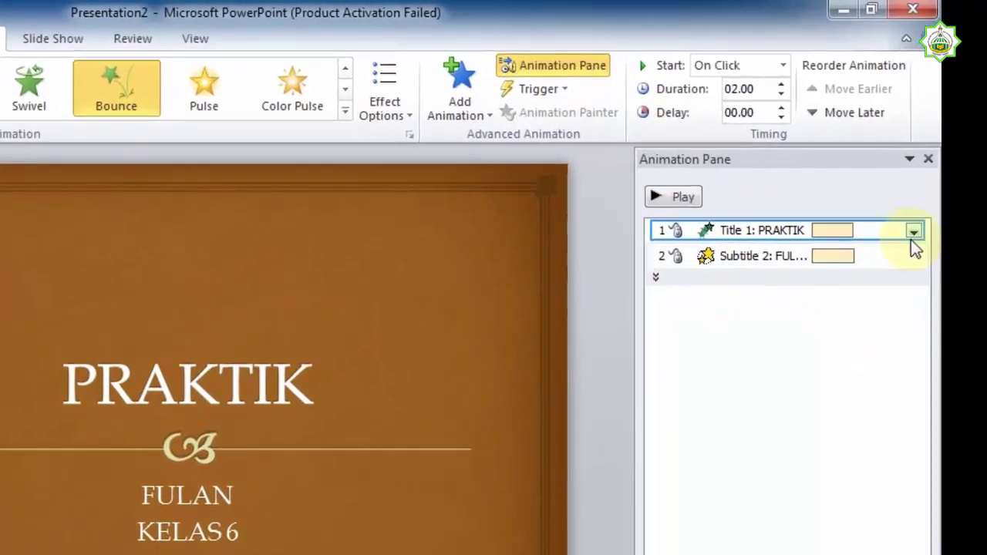
left_click(937, 155)
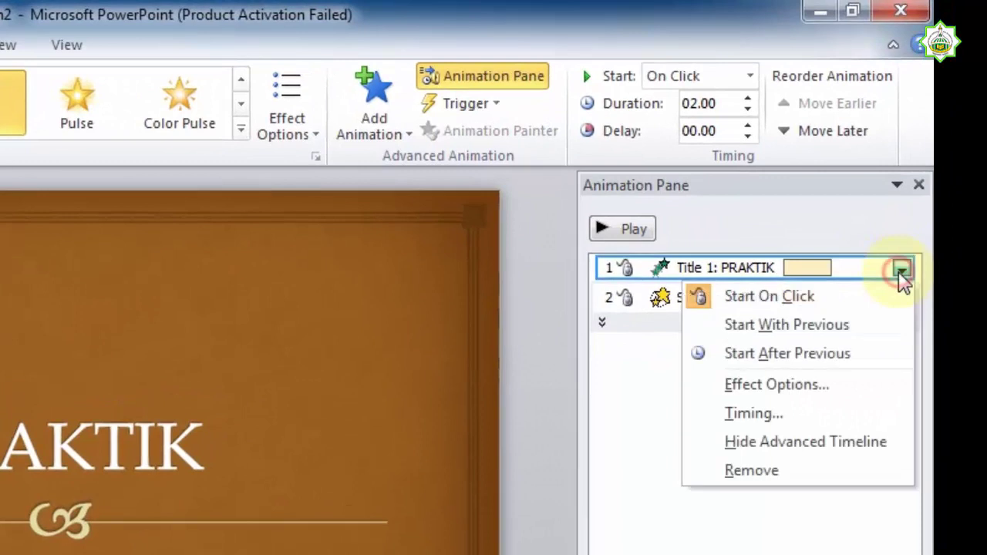
left_click(813, 326)
left_click(656, 298)
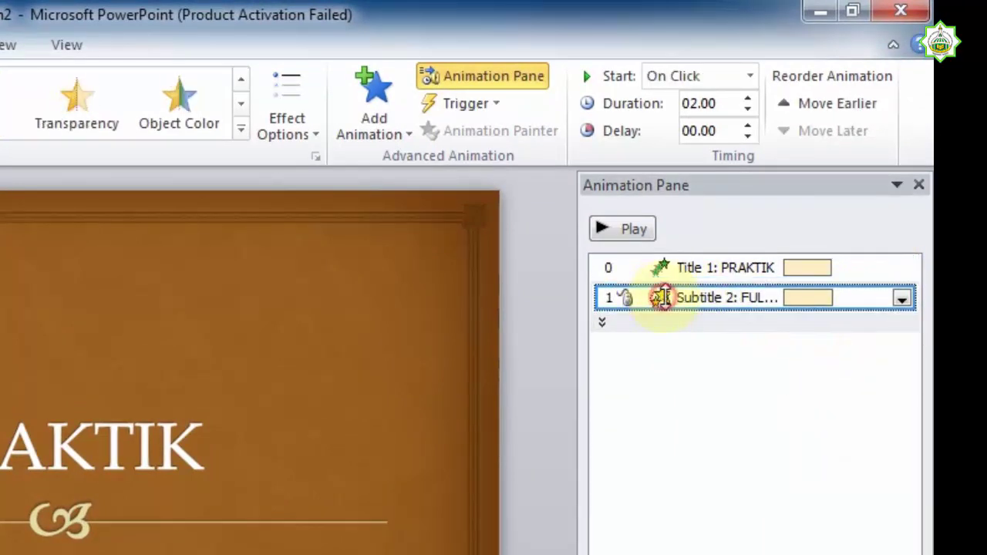
left_click(904, 299)
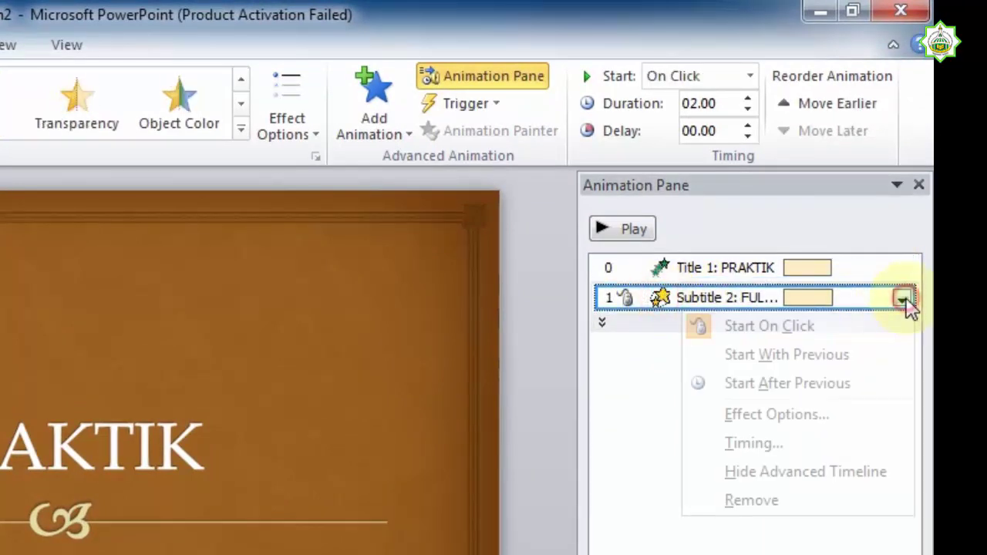
left_click(821, 385)
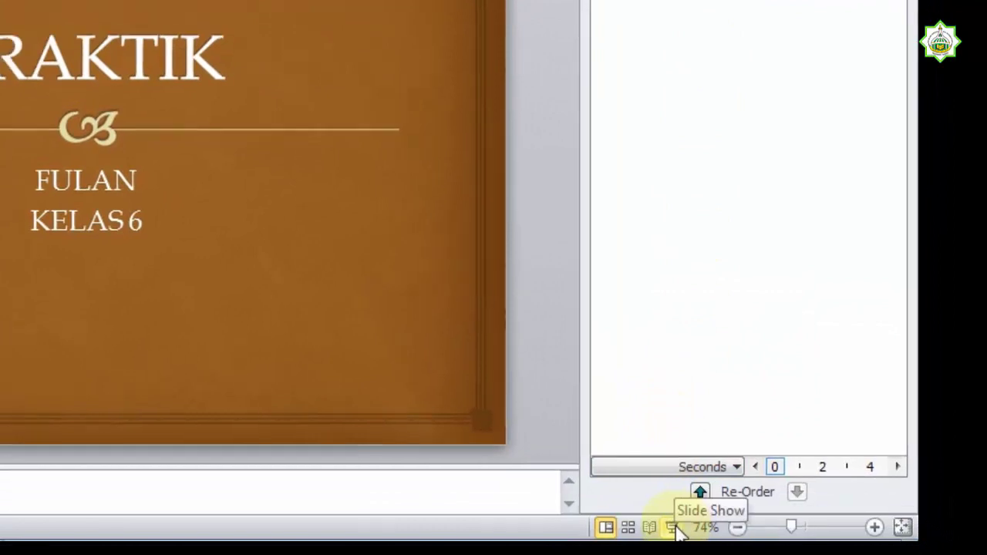
Step: Run the slide show from the current slide to check the automatic animation timing, and end the show
left_click(669, 528)
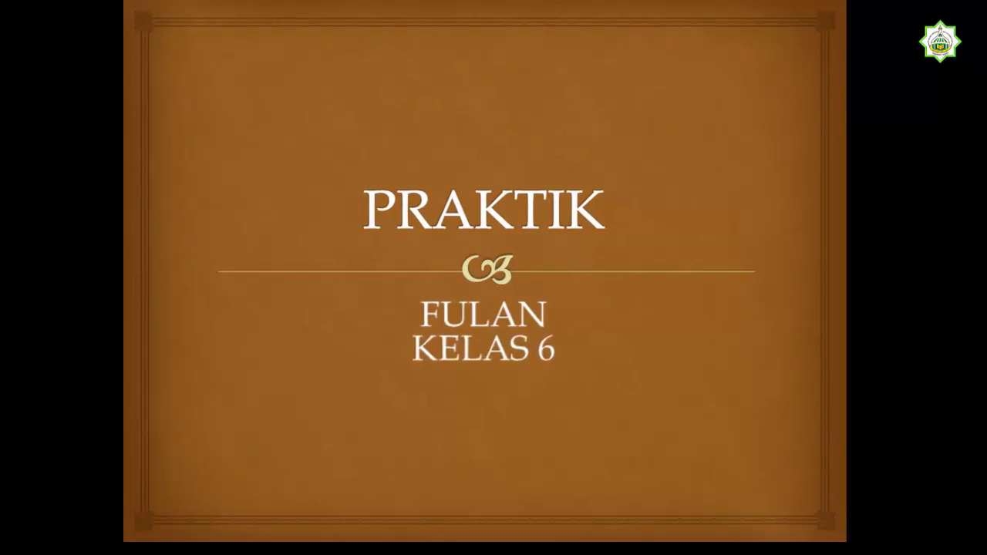
left_click(182, 527)
left_click(231, 509)
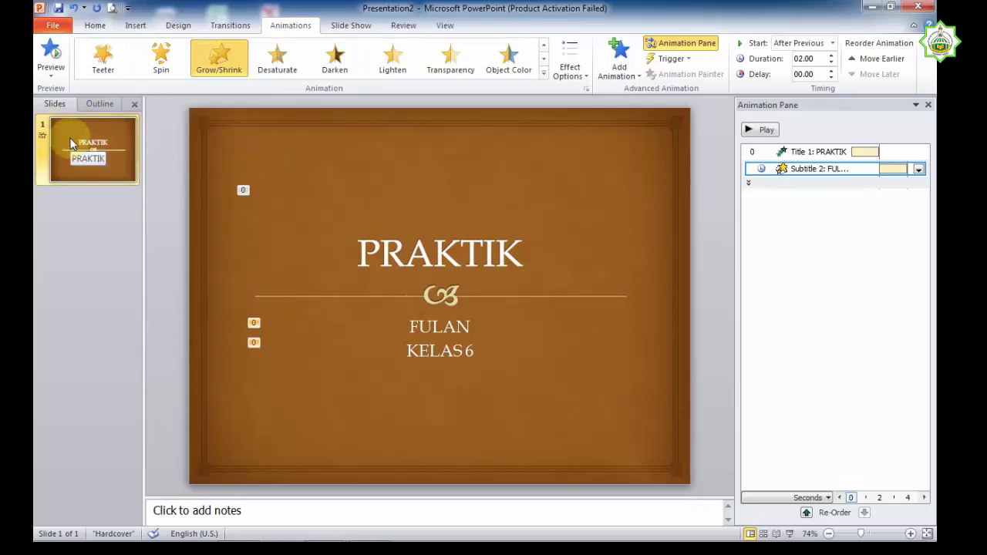
Step: Add a second slide after the PRAKTIK slide and enter Home as its title
key("ctrl+m")
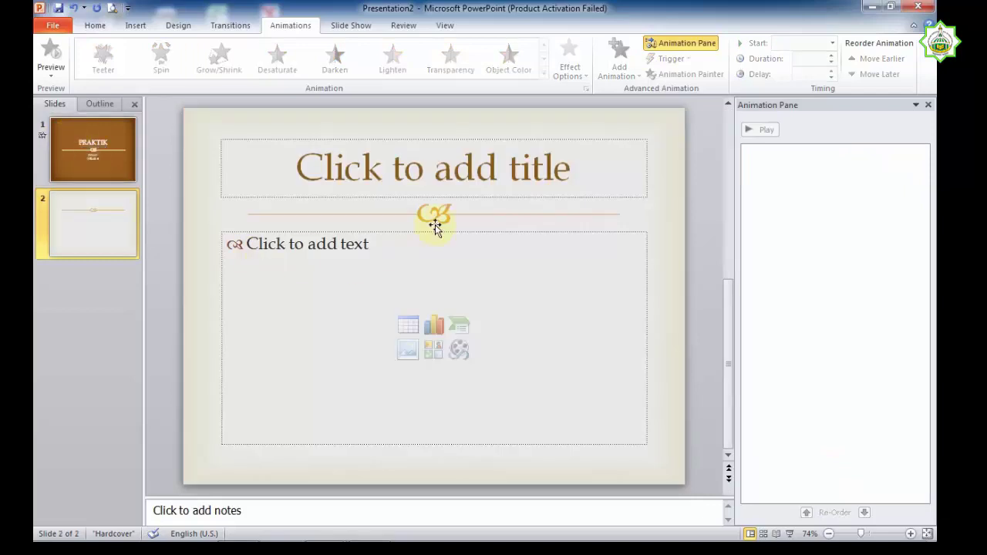
left_click(415, 166)
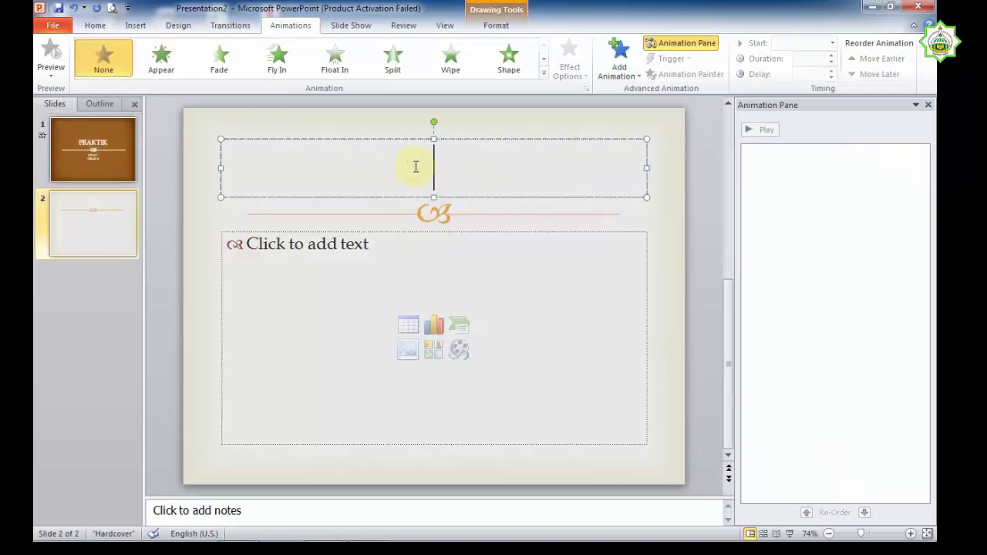
type("home")
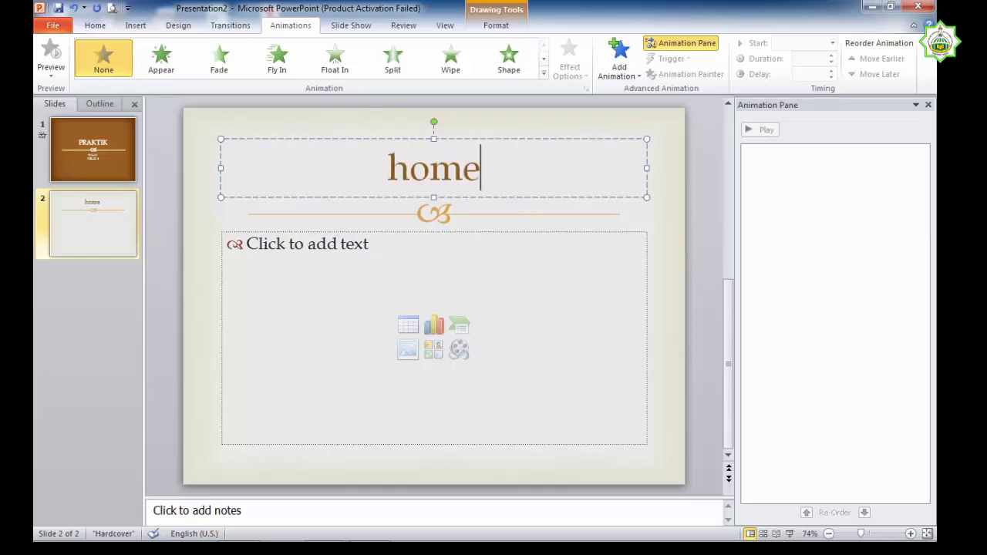
key("BackSpace")
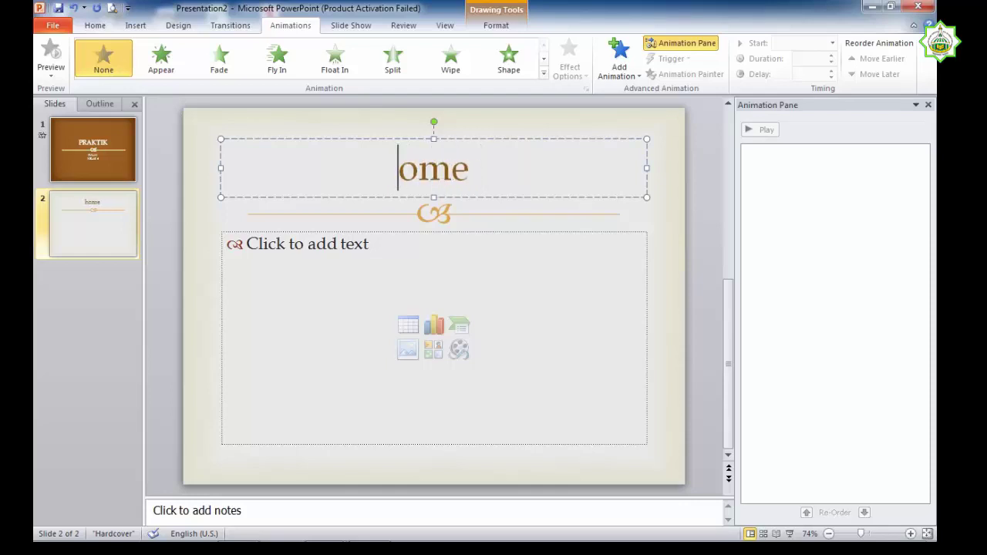
type("H")
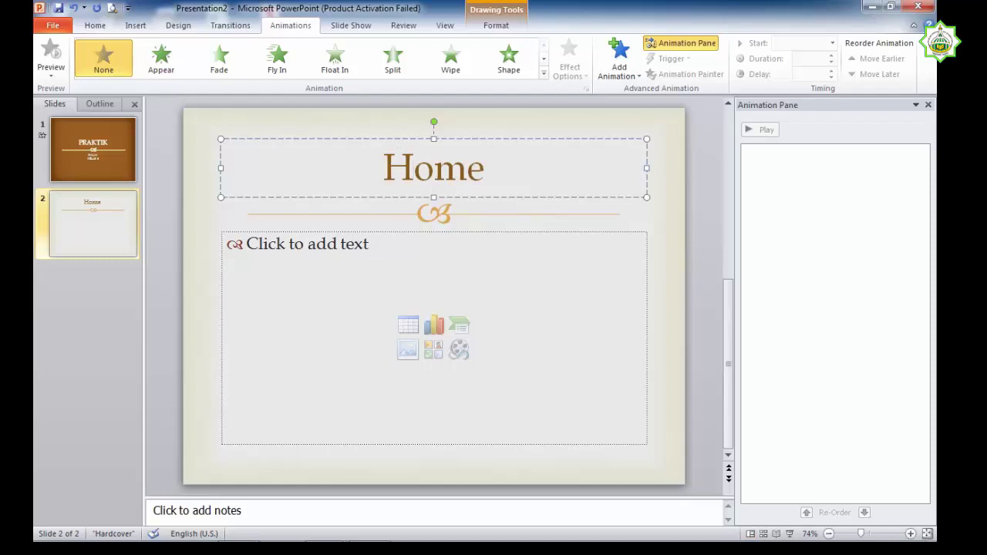
Step: Delete the empty content placeholder below the Home title
left_click(378, 267)
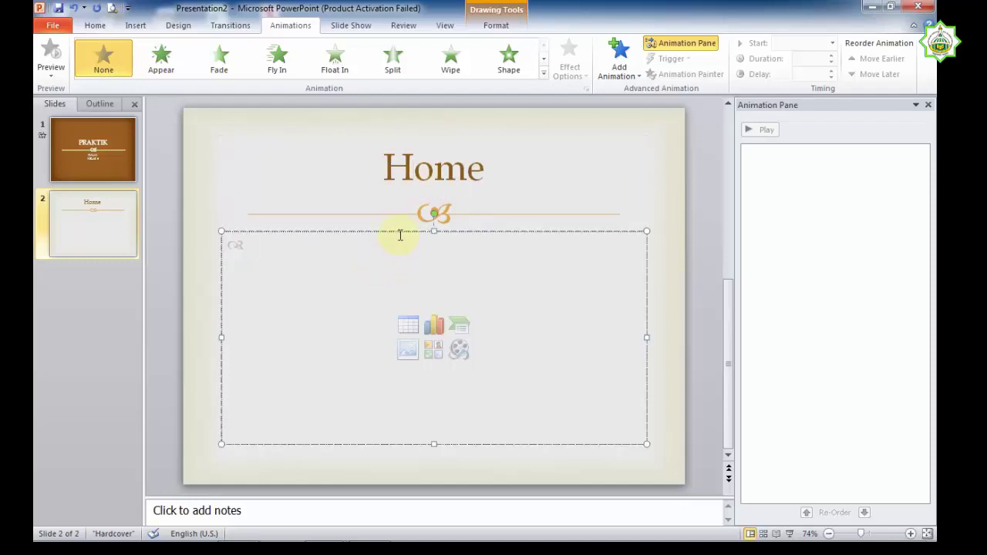
left_click(324, 231)
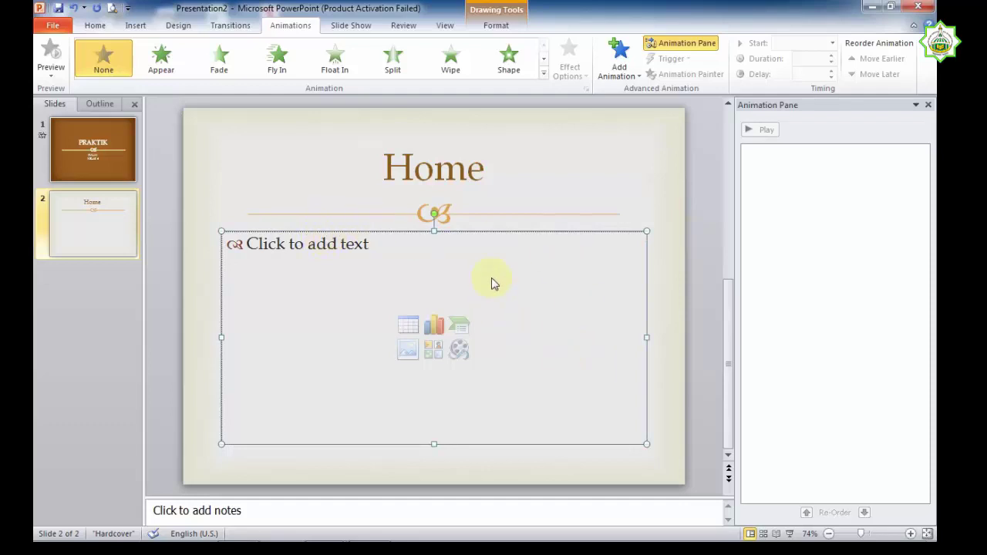
key("Delete")
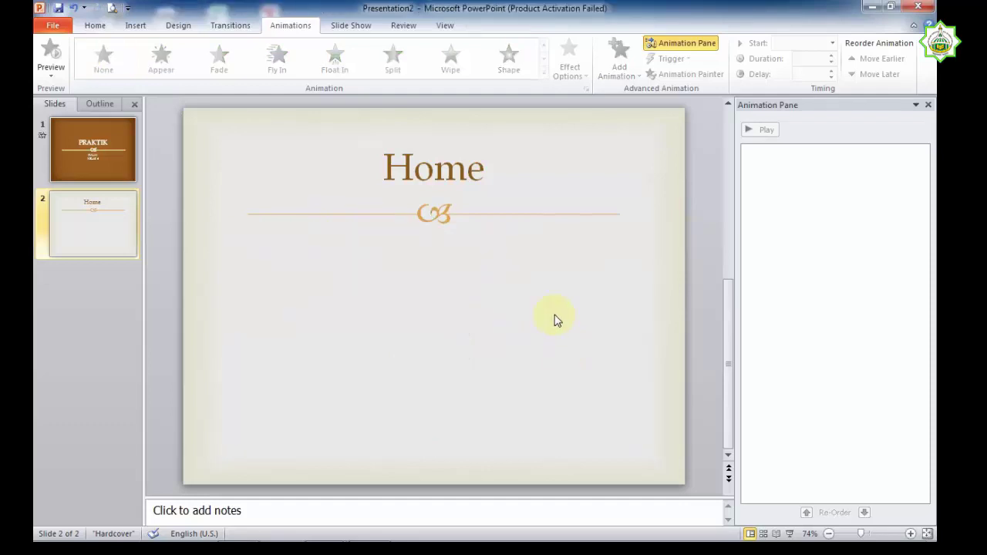
Step: Draw a small rounded rectangle just below the left end of the title's divider line
left_click(132, 31)
left_click(228, 71)
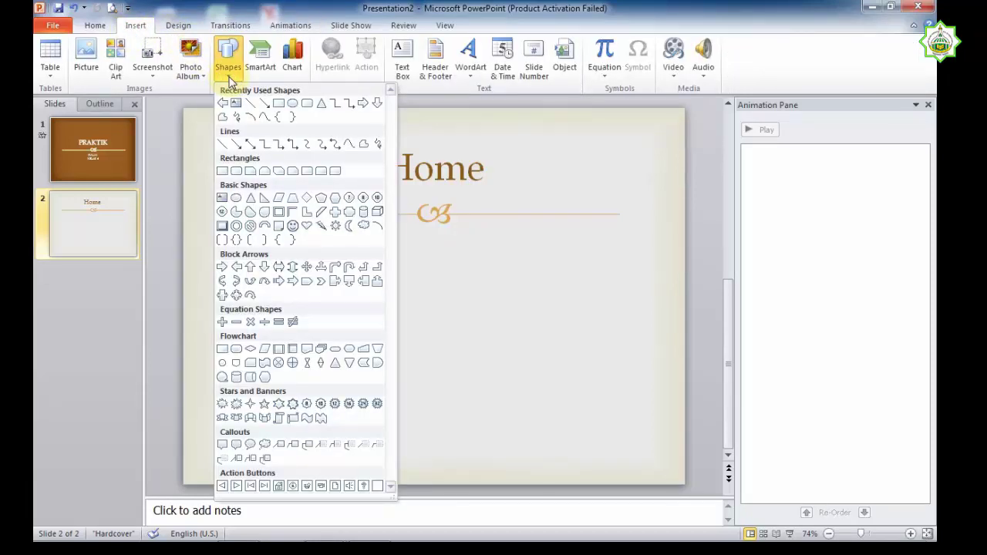
left_click(306, 105)
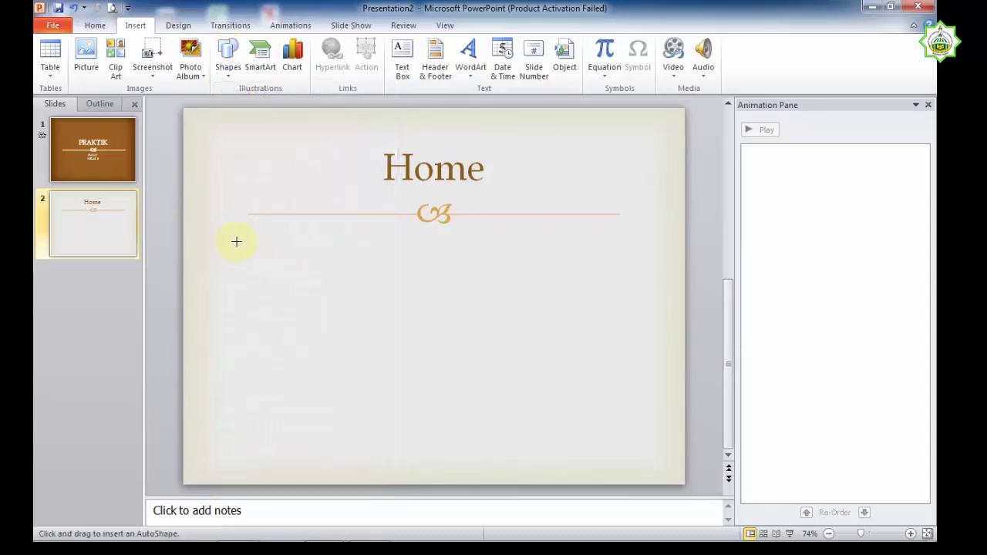
mouse_move(237, 242)
left_mouse_down()
mouse_move(282, 280)
mouse_move(326, 274)
left_mouse_up()
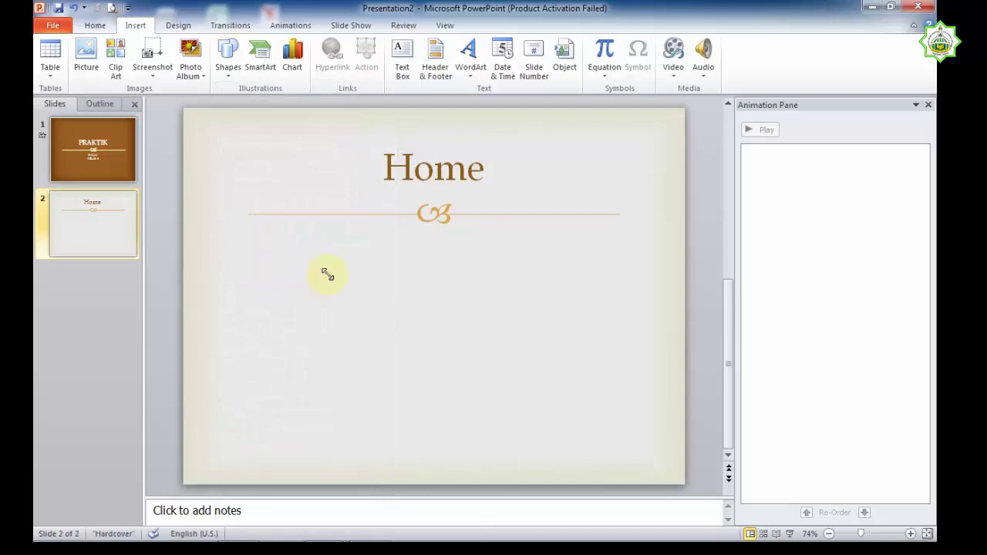
Step: Add the text HOME inside the rounded rectangle
right_click(277, 257)
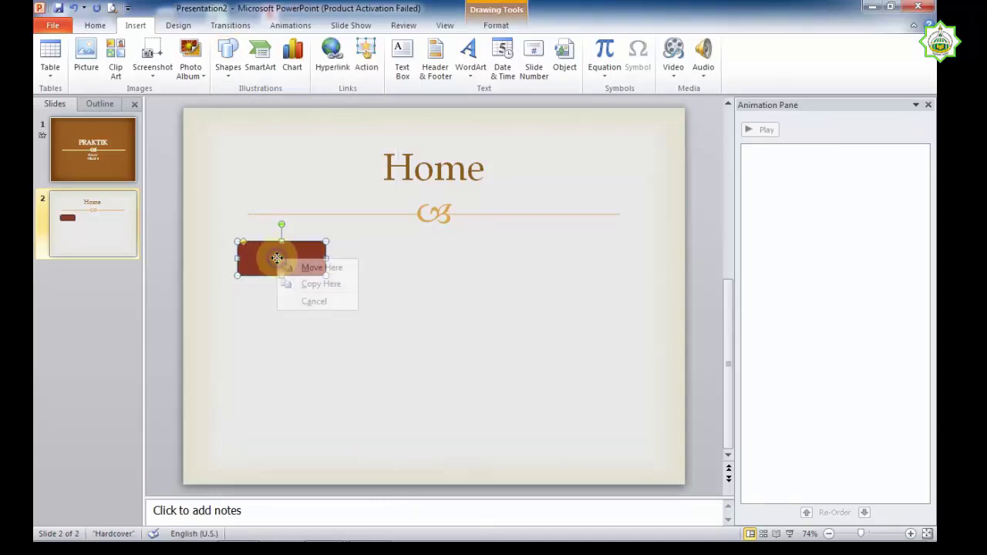
right_click(281, 254)
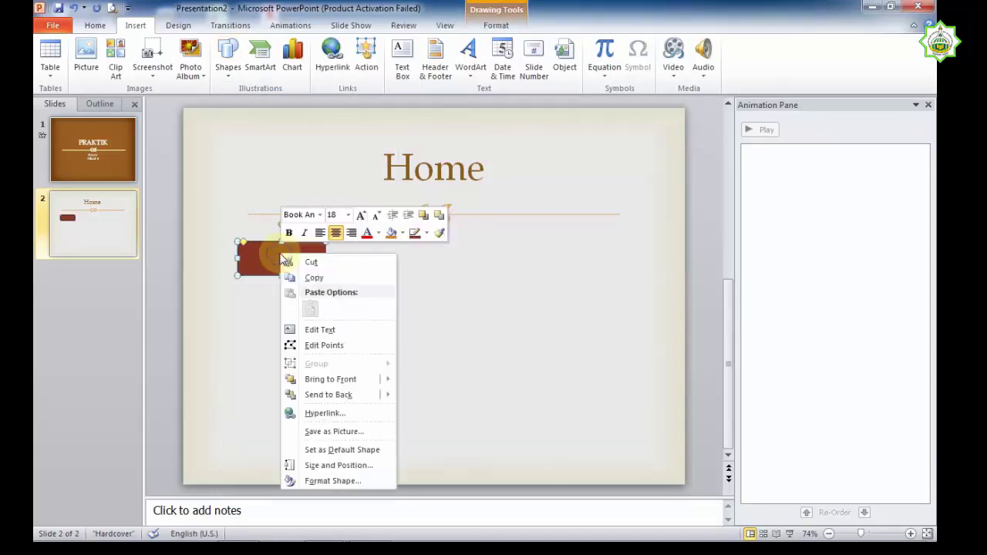
left_click(349, 333)
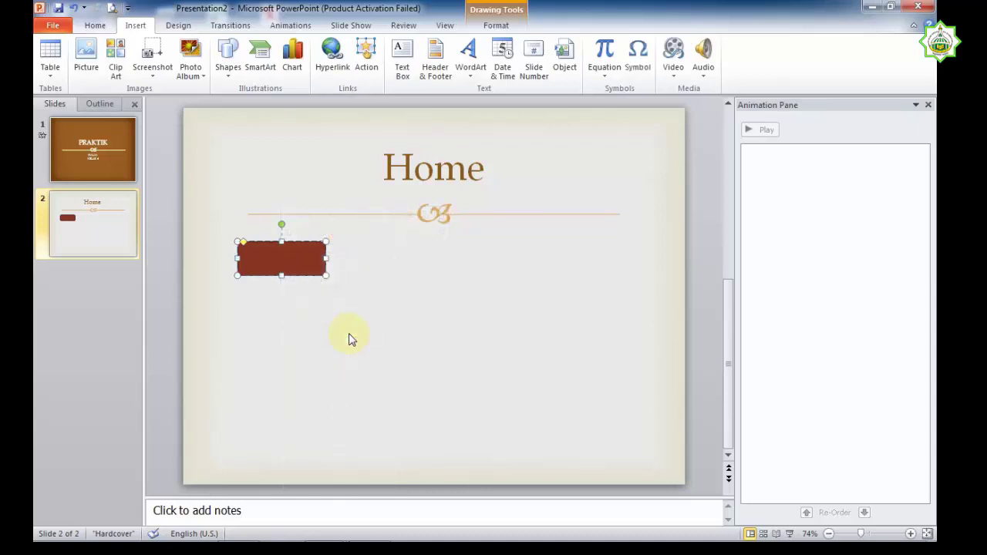
type("HOME")
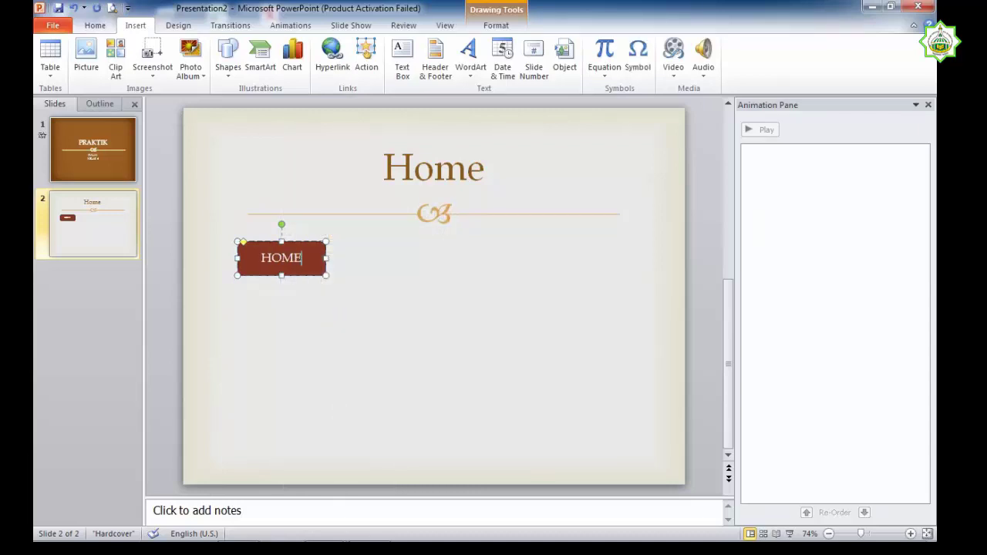
left_click(353, 334)
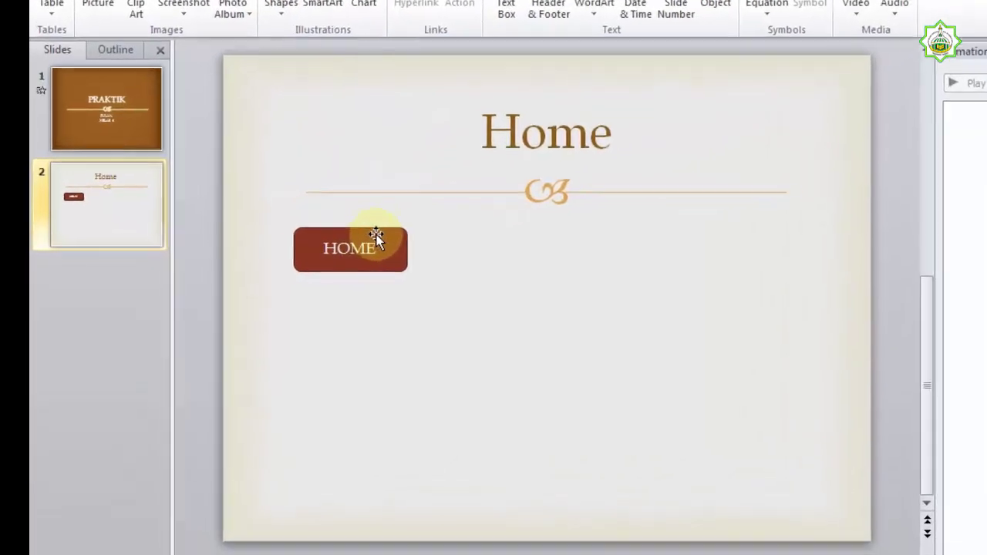
Step: Copy the HOME button, paste a duplicate with the destination theme, and align it directly below the original
left_click(303, 248)
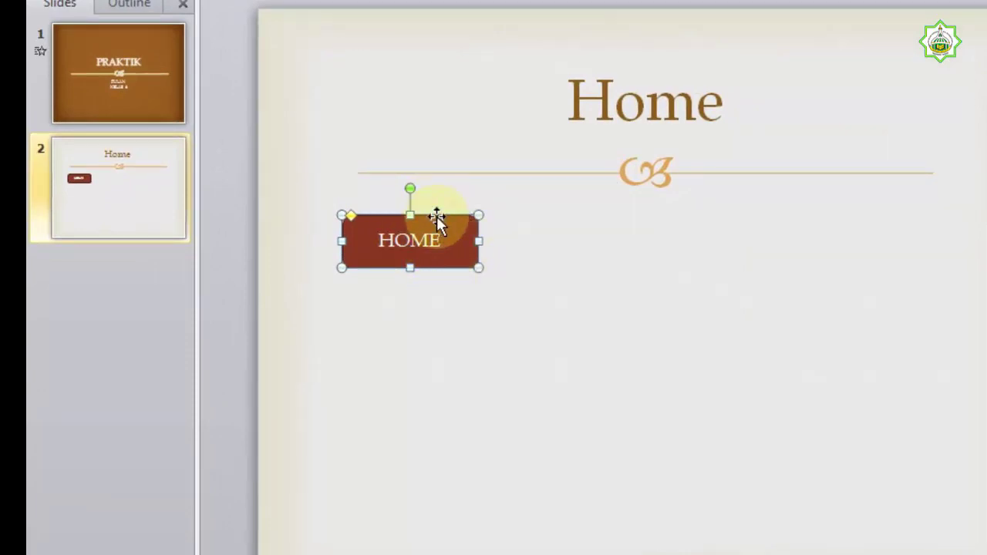
right_click(437, 216)
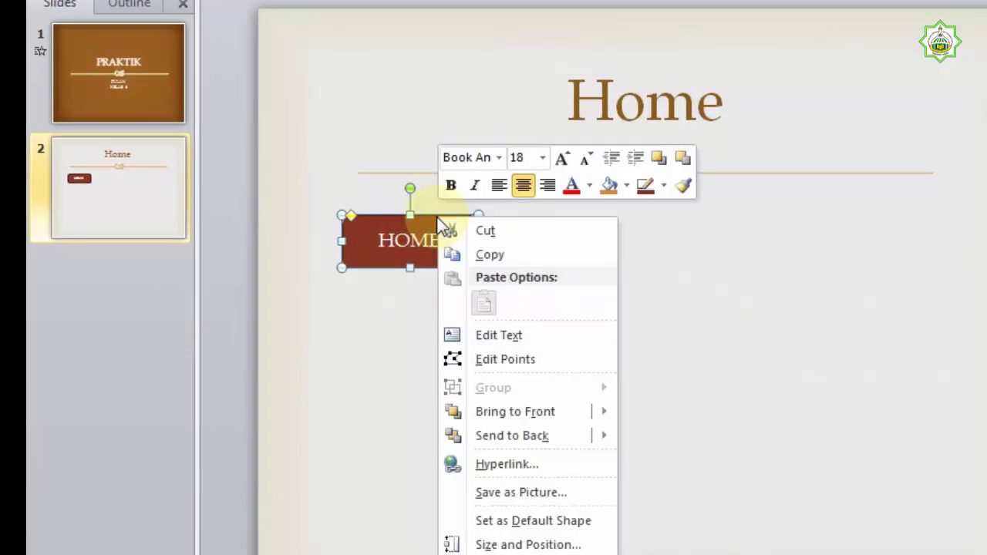
left_click(488, 255)
left_click(548, 279)
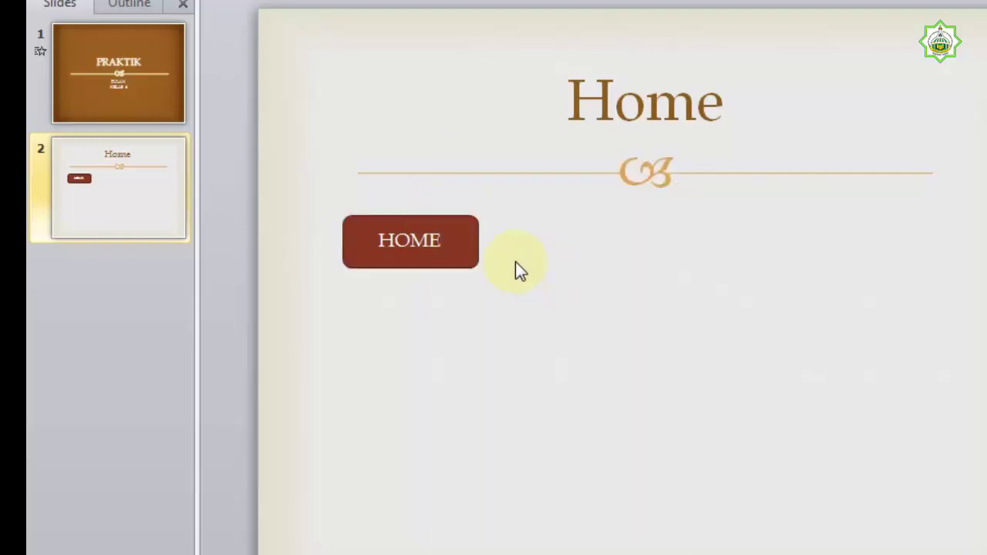
right_click(515, 261)
left_click(564, 348)
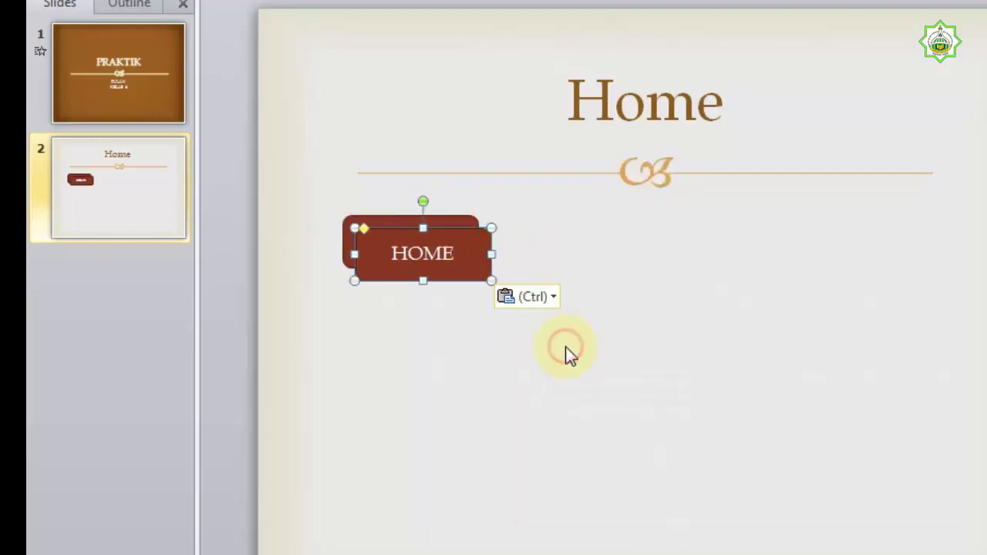
left_click_drag(452, 235, 440, 287)
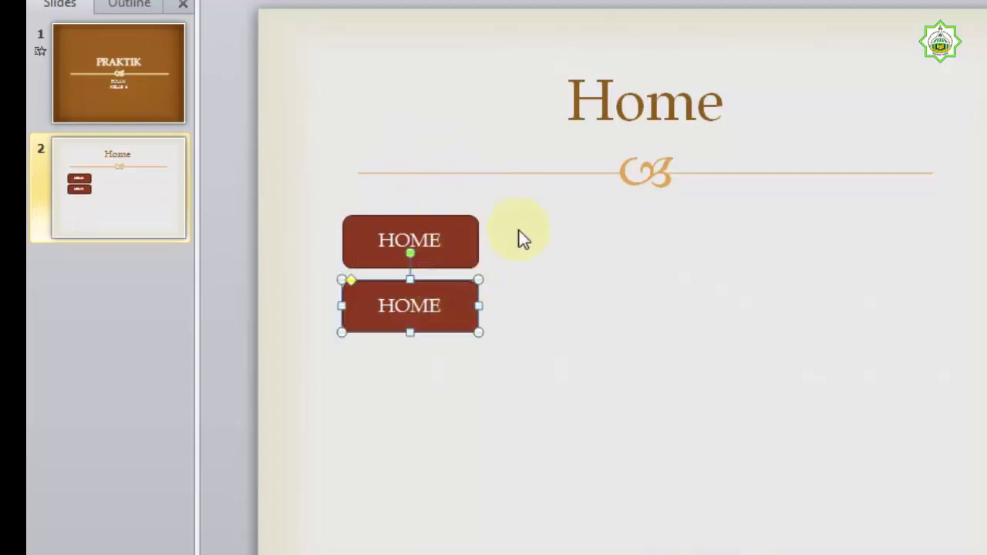
Step: Paste two more copies of the HOME button and stack them below the others to form a column of four
right_click(520, 258)
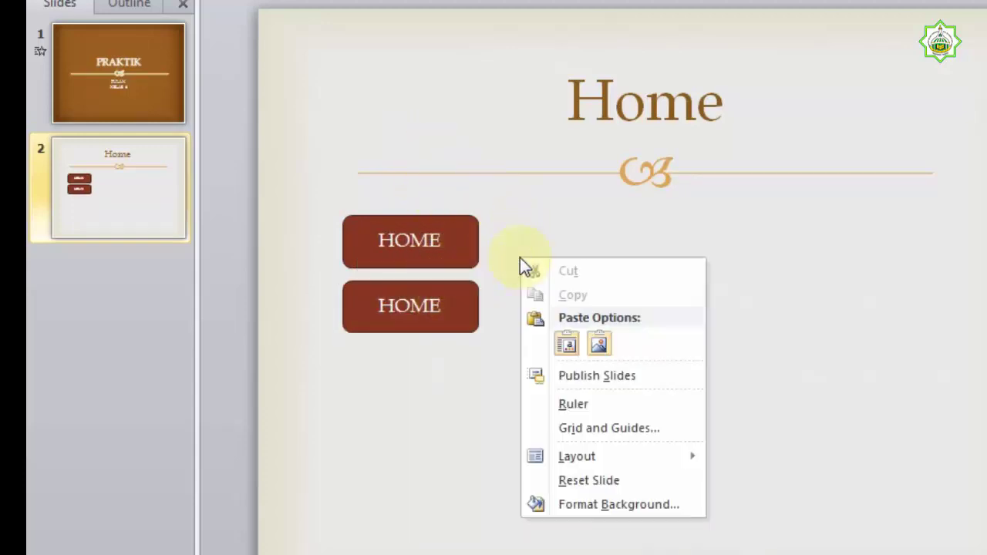
left_click(568, 346)
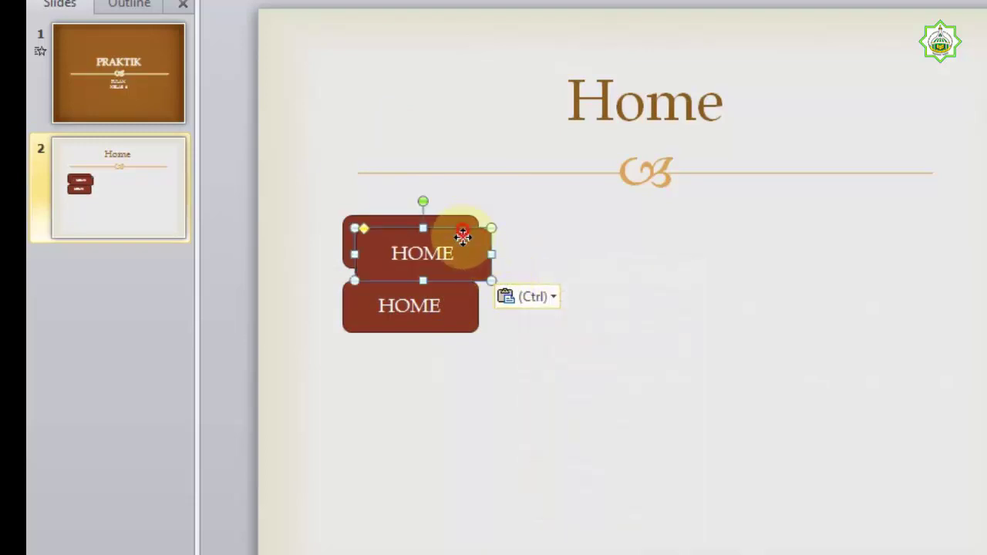
left_click_drag(462, 235, 453, 336)
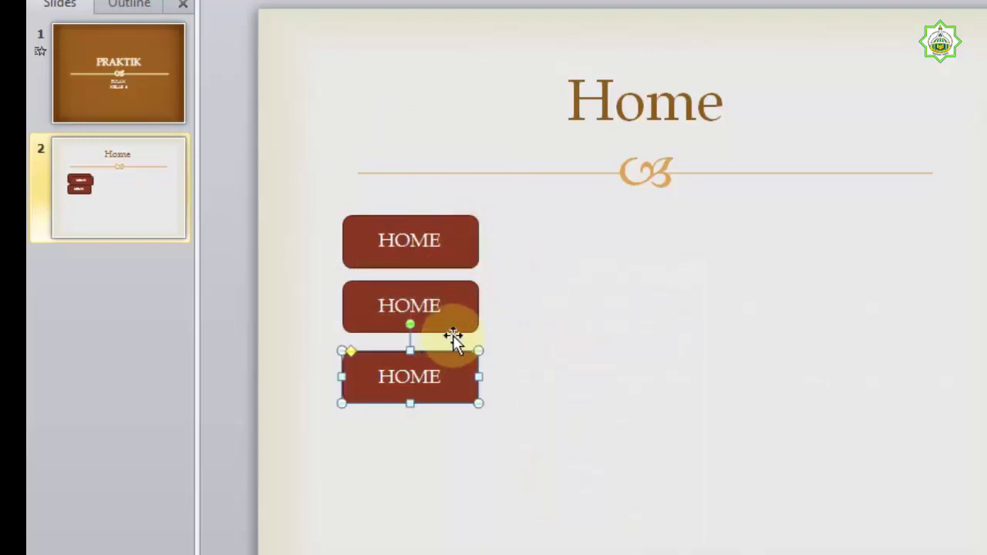
right_click(524, 235)
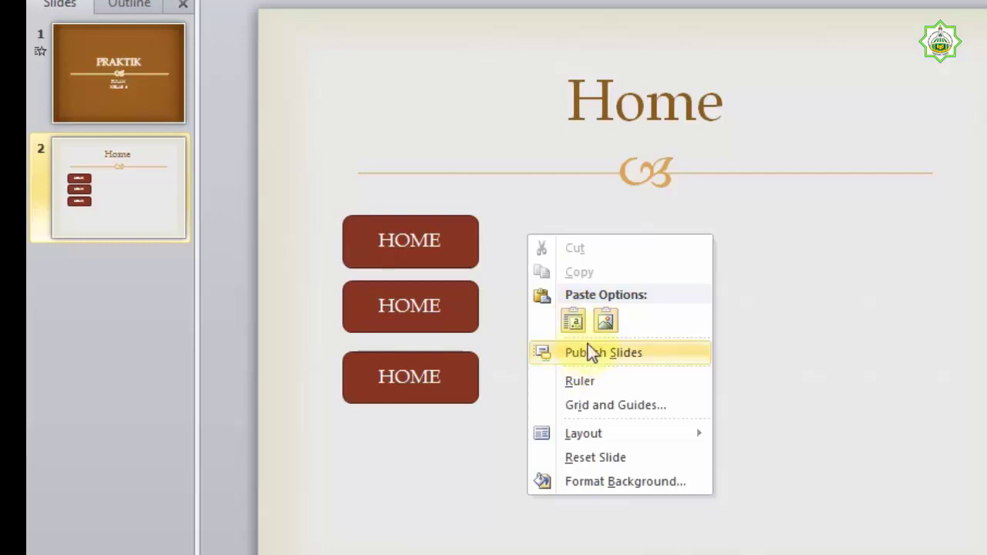
left_click(580, 323)
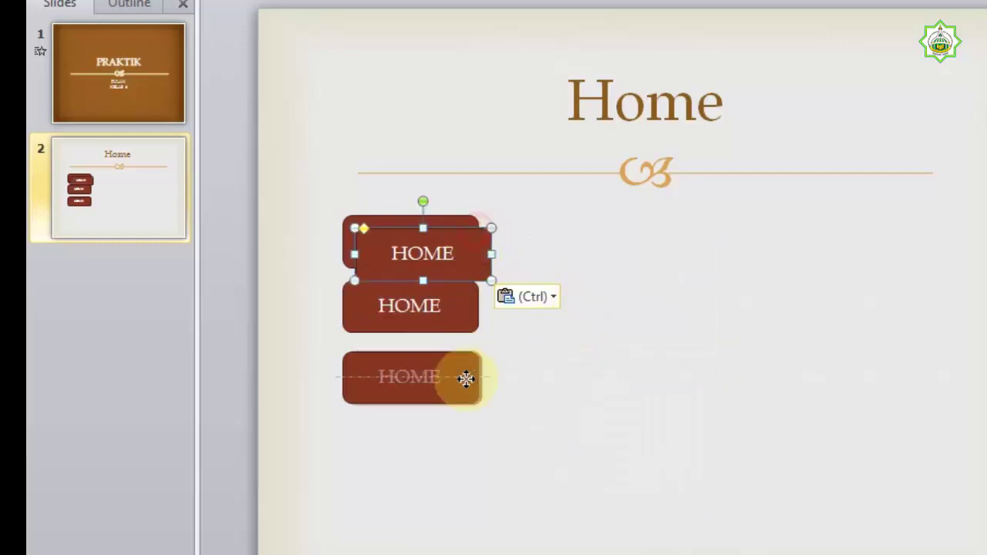
left_click_drag(466, 378, 456, 429)
left_click(604, 359)
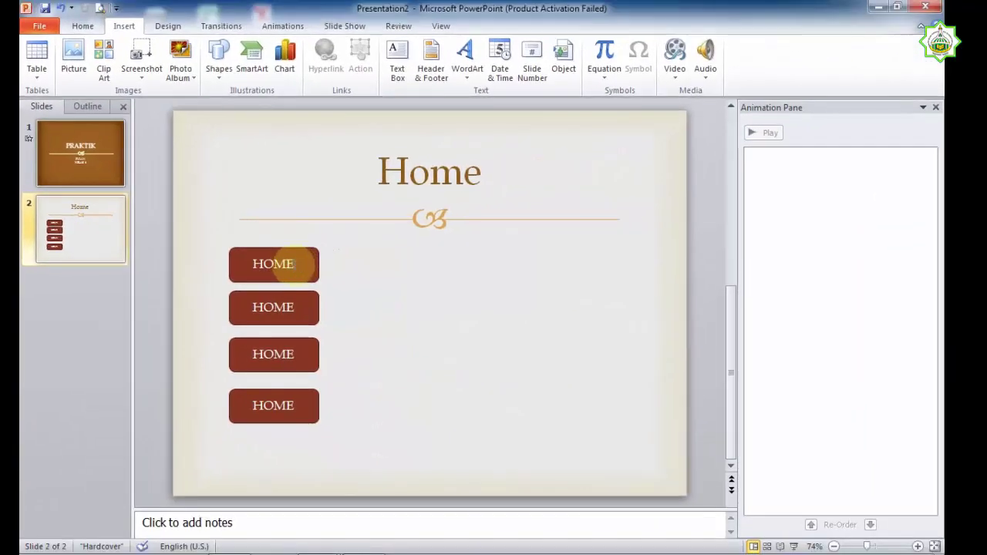
Step: Replace the text of the second button in the column with PROFILE
left_click(293, 309)
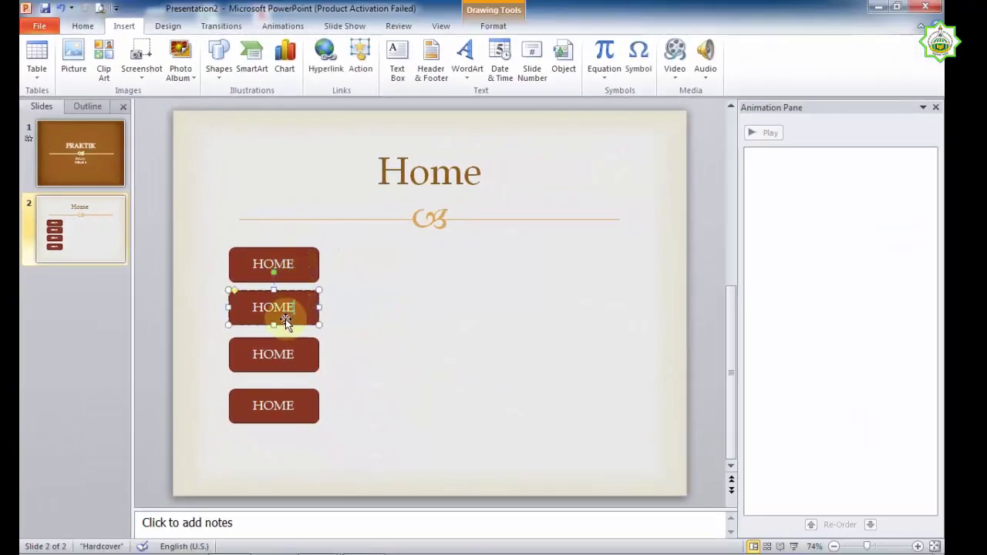
key("BackSpace")
key("BackSpace")
key("BackSpace")
key("BackSpace")
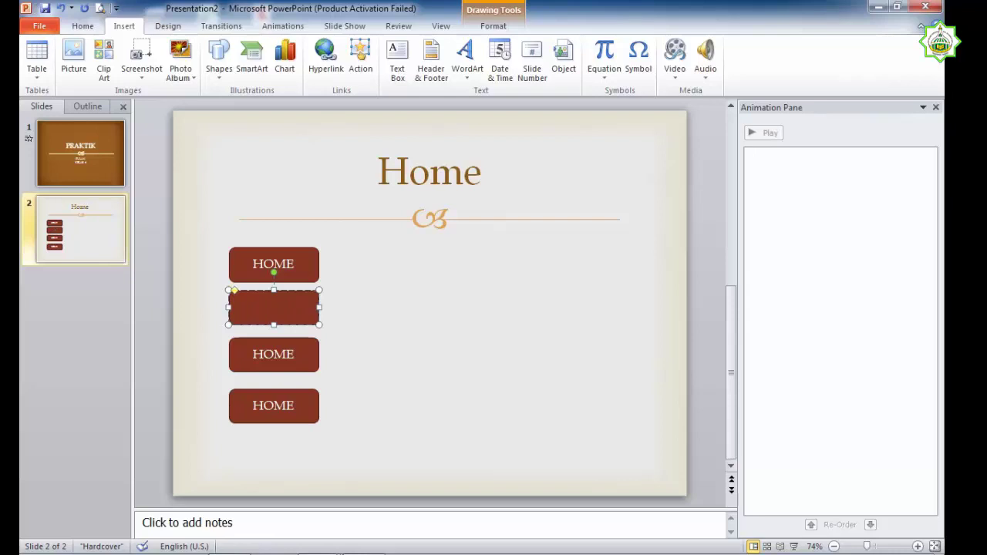
type("PROFILE")
Step: Replace the text of the third button in the column with MOTTO
left_click(266, 350)
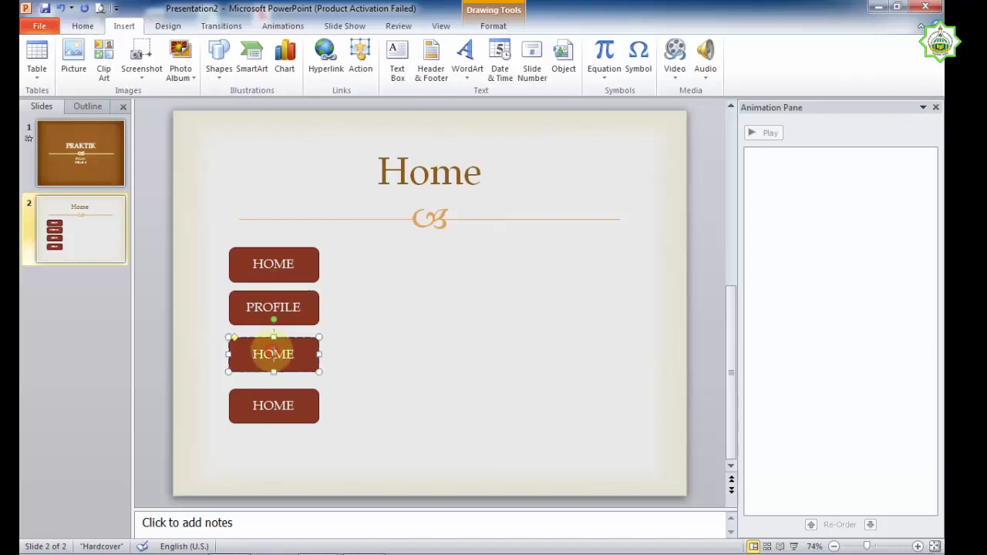
double_click(262, 353)
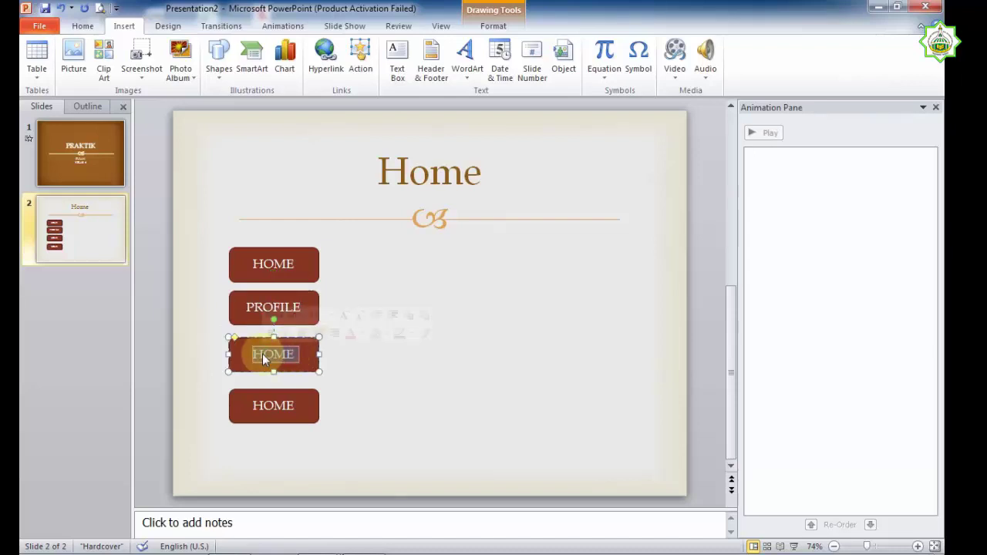
type("MOTTO")
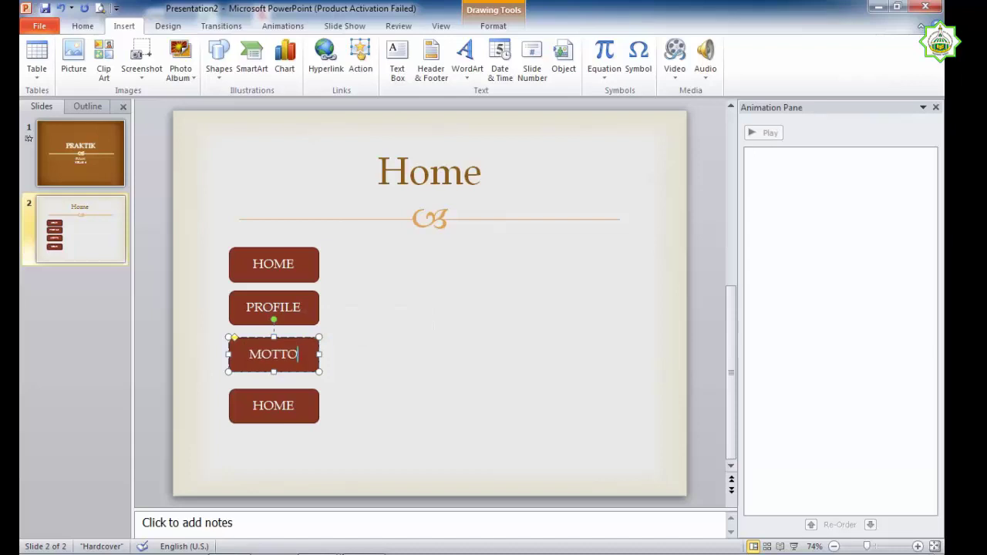